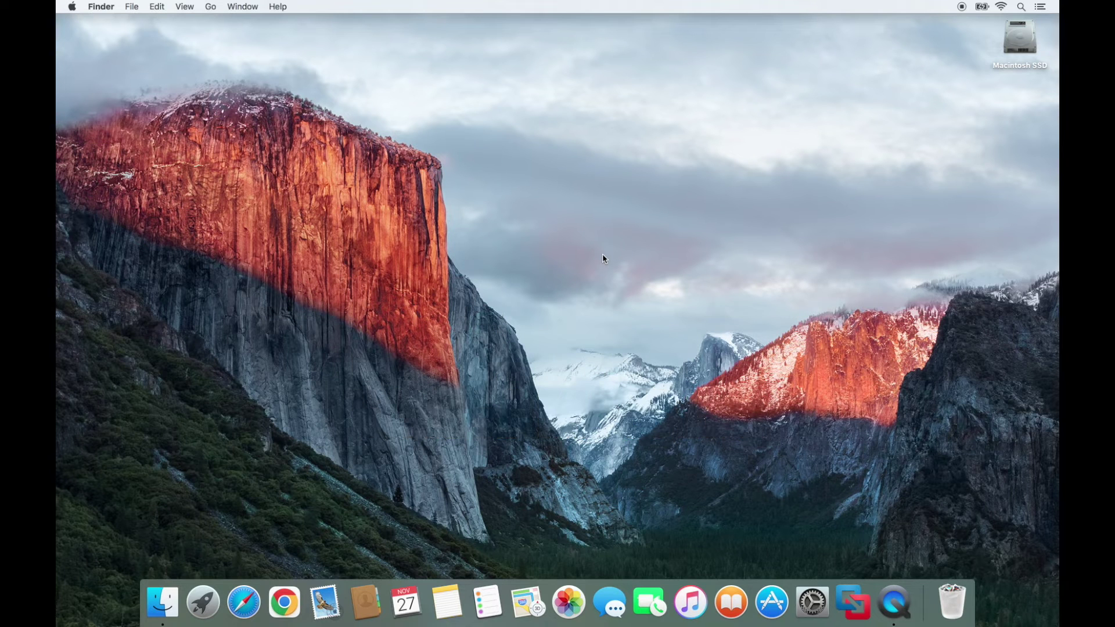
Launch Safari from the Dock to show its Favorites start page
click(244, 602)
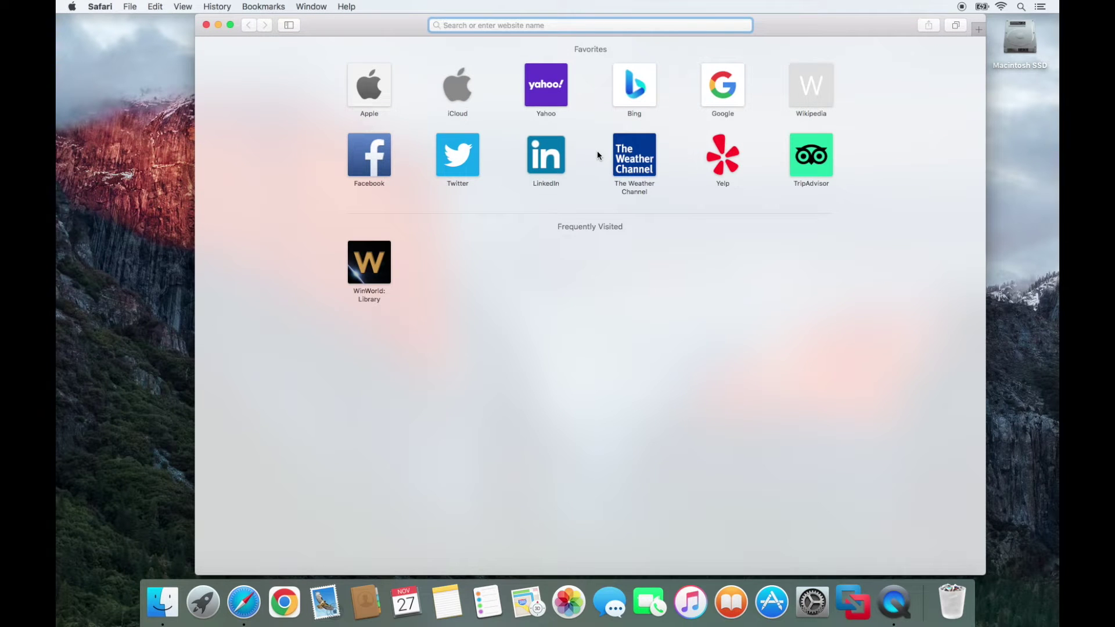
Search duckduckgo.com for 'download windows 10 iso' and open Microsoft's Windows 10 disc image page
text(duckduckgo.com)
key(Return)
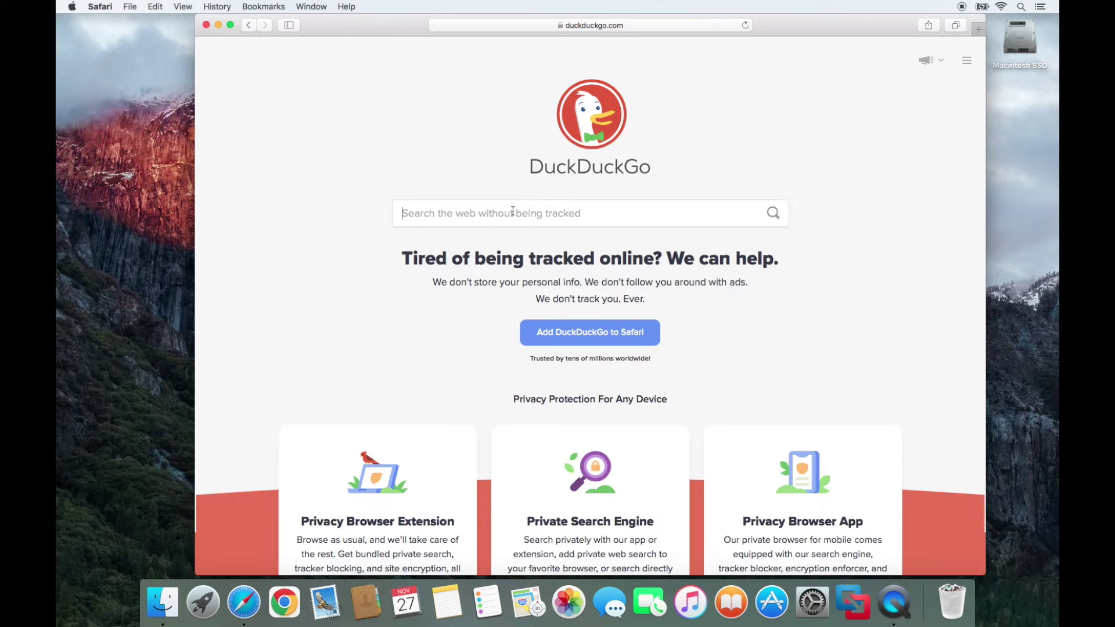
text(download w)
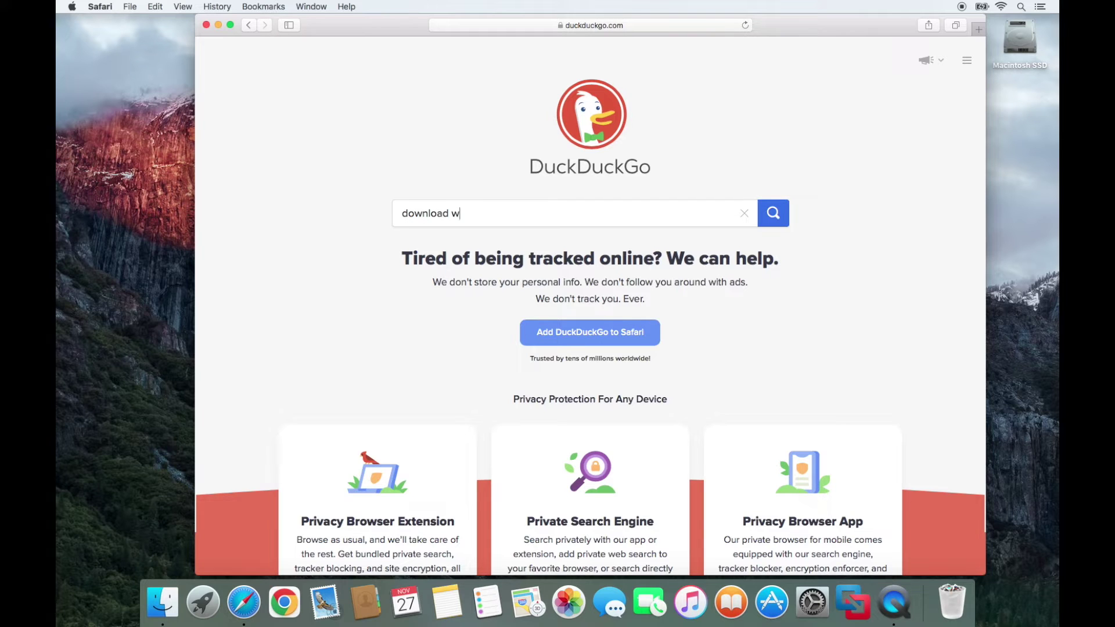
text(indows 10 iso)
key(Return)
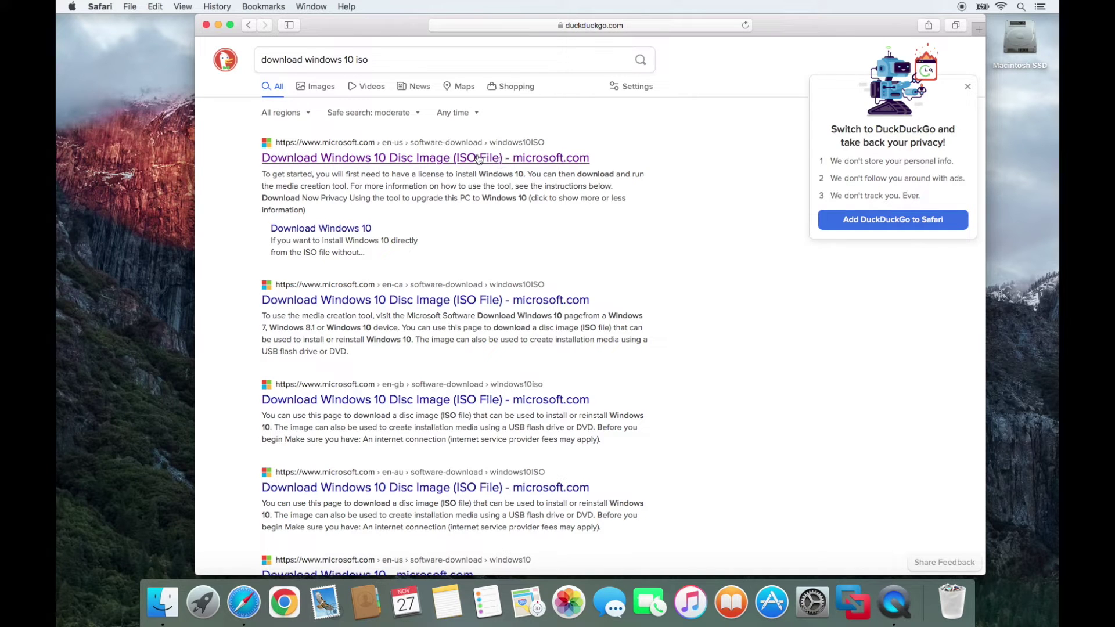
click(556, 158)
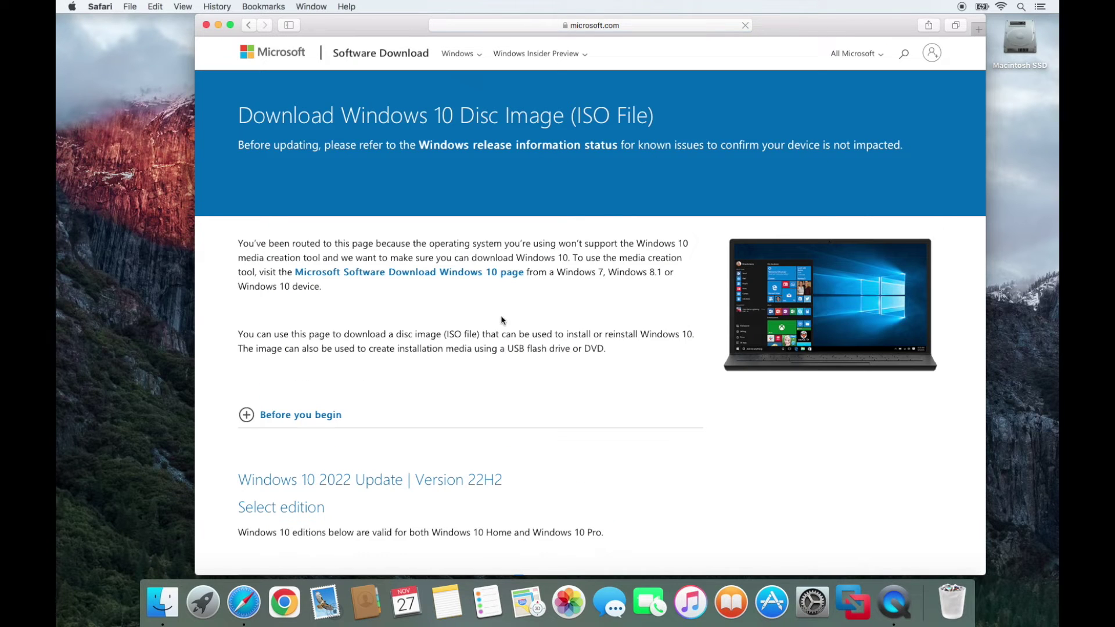
Select and confirm the Windows 10 (multi-edition ISO) edition
scroll(502, 320, down, 5)
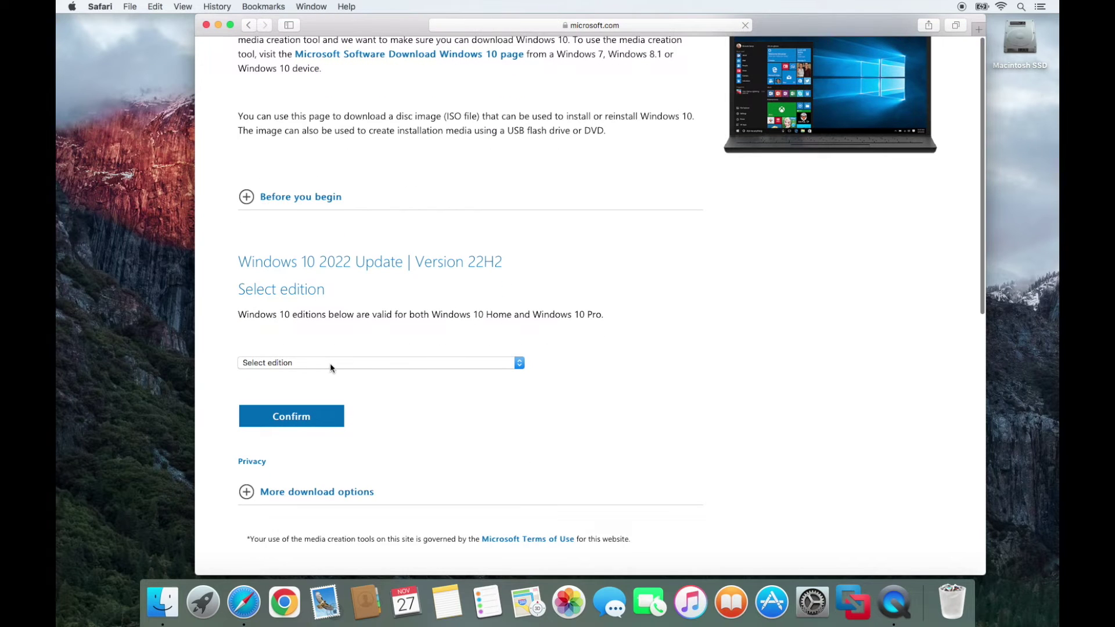
click(328, 364)
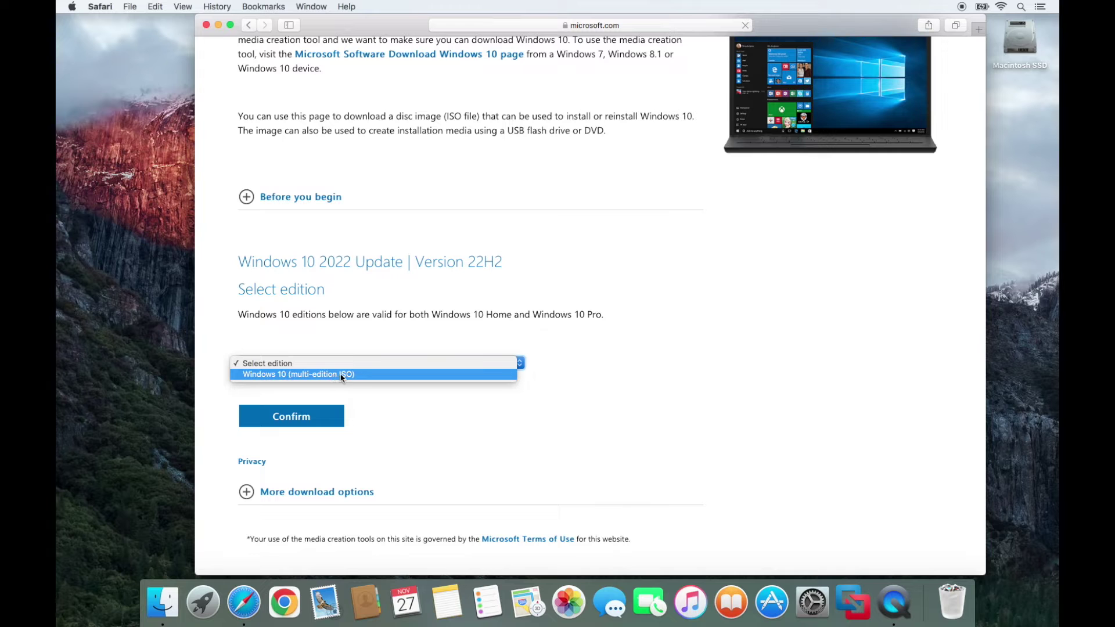
click(333, 374)
click(300, 428)
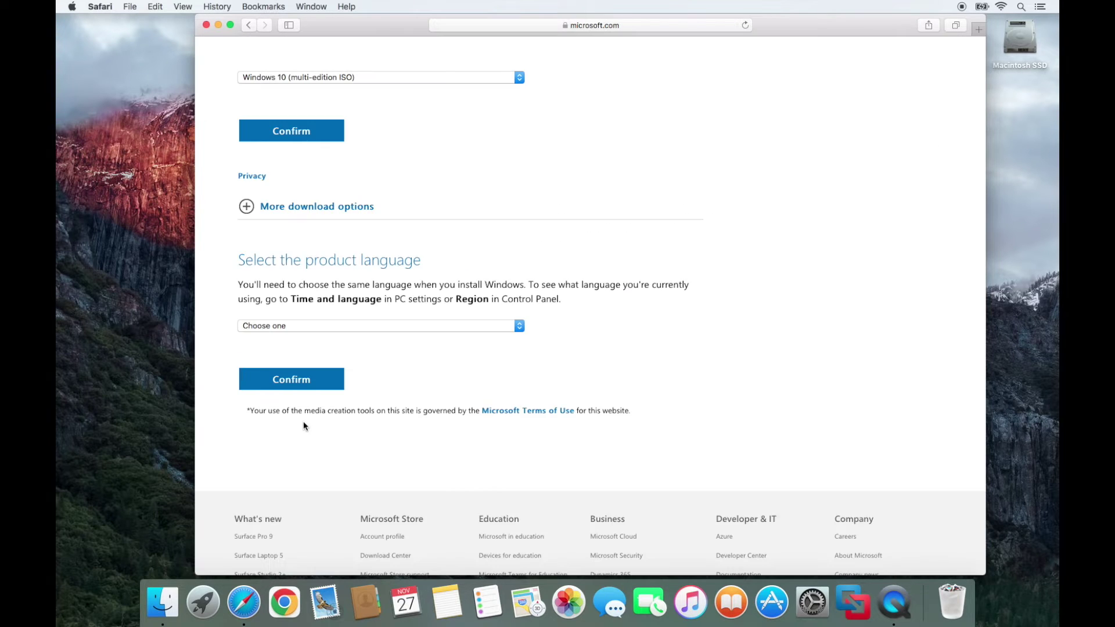
Confirm English (United States), start the 64-bit download, and switch to VMware Fusion
click(391, 326)
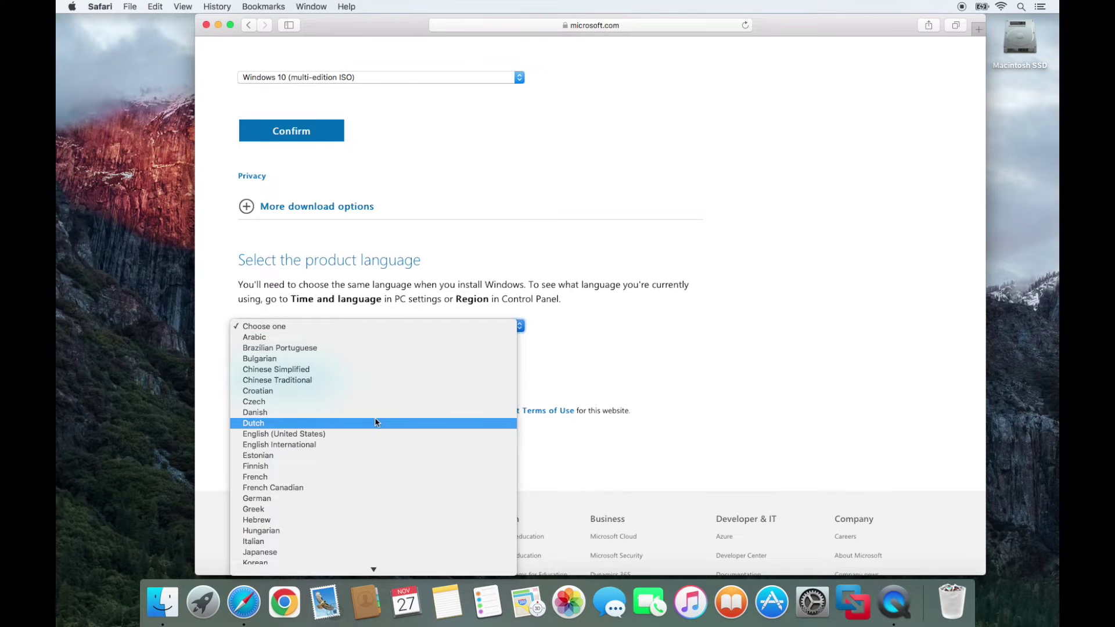
click(339, 438)
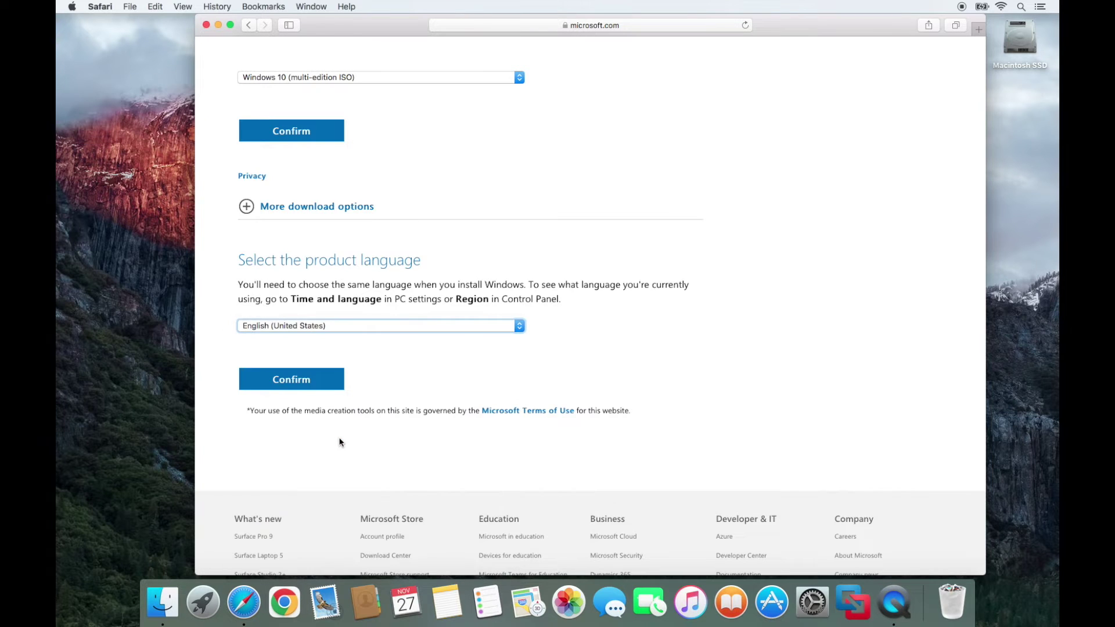
click(283, 383)
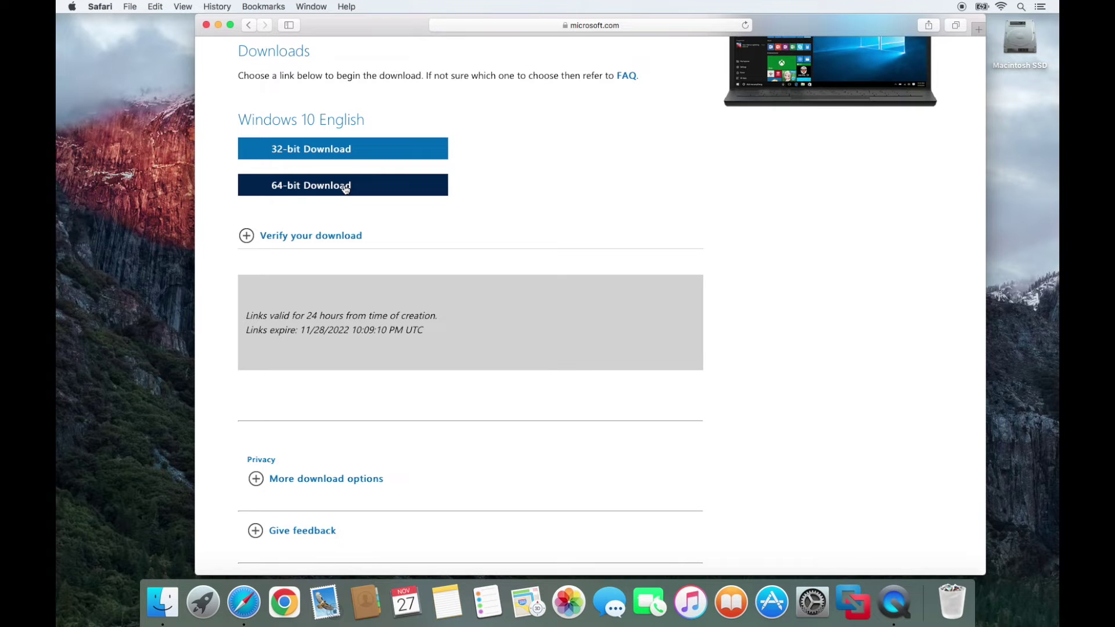
click(345, 190)
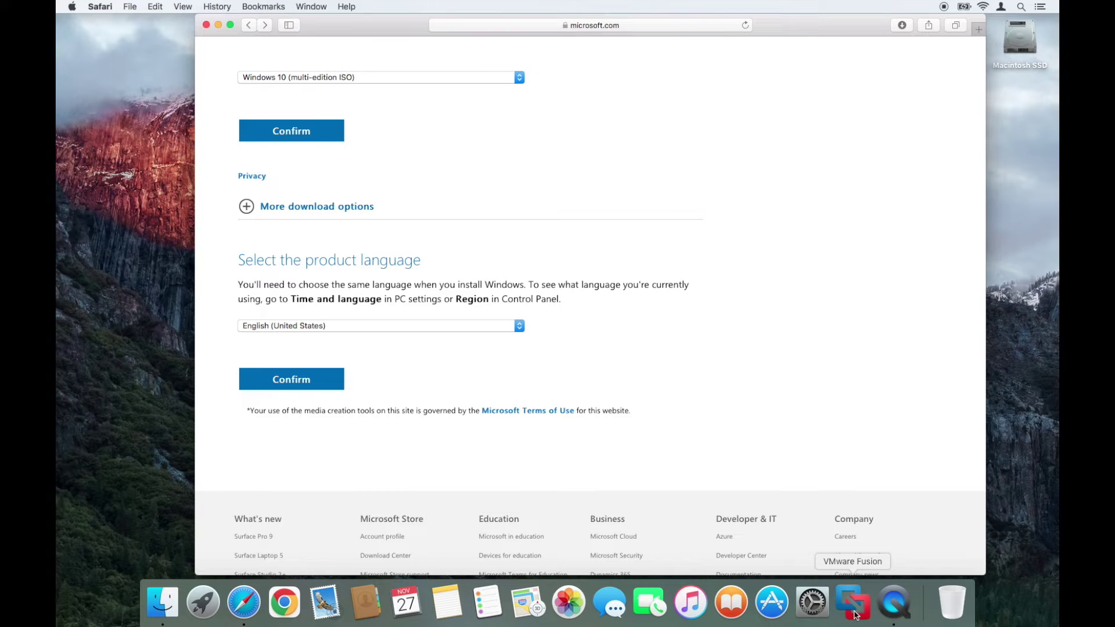
click(855, 615)
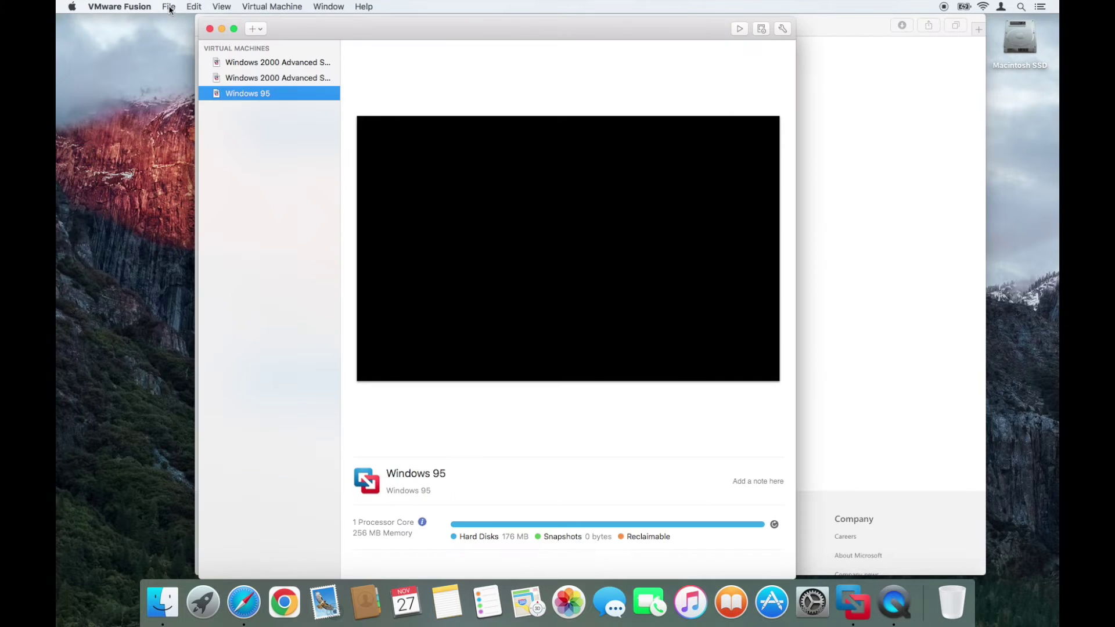
Start a new custom virtual machine with Windows 10 x64 as the guest system
click(169, 6)
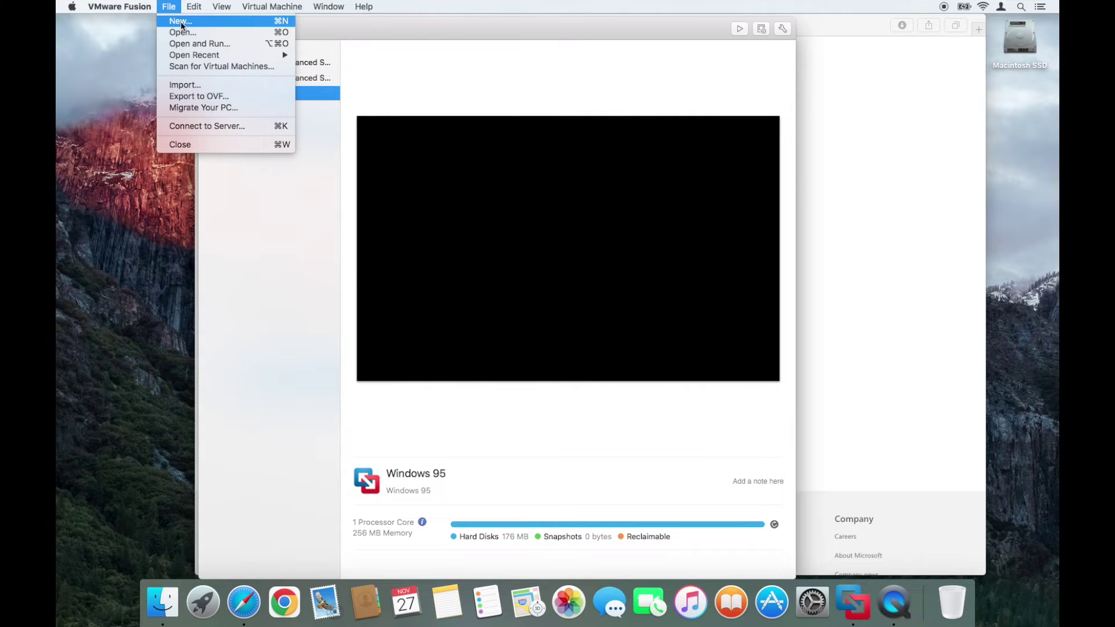
click(180, 22)
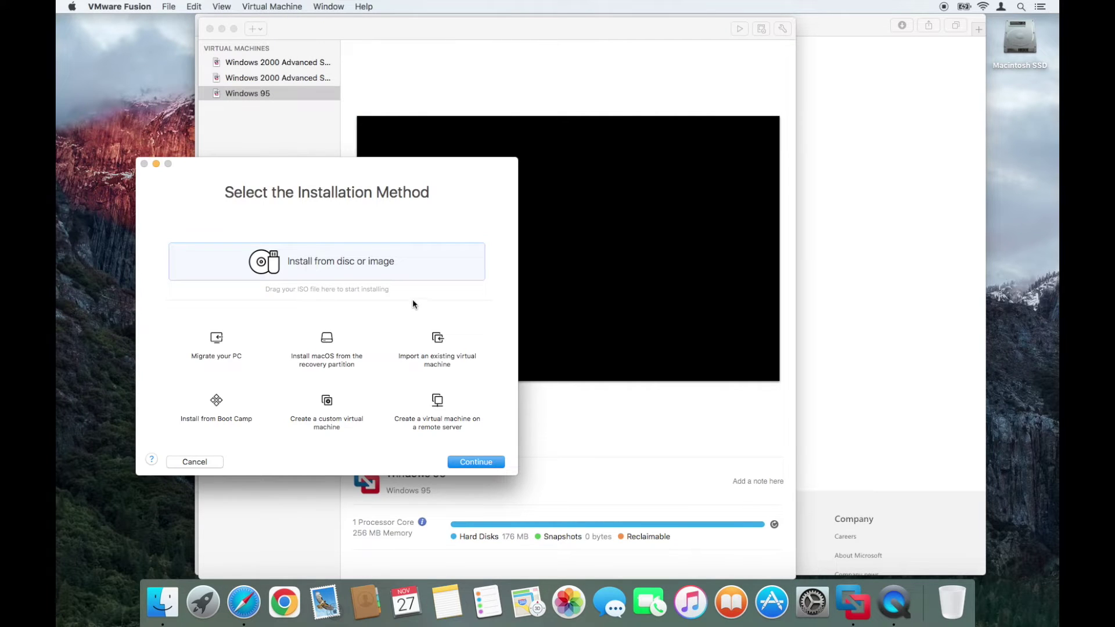
click(329, 402)
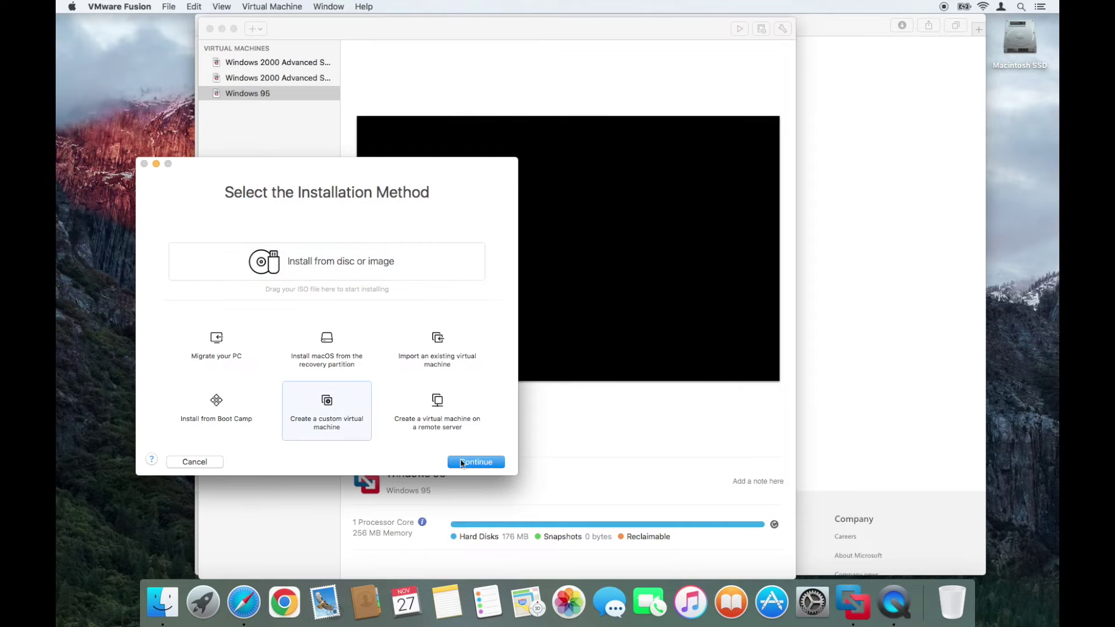
click(485, 465)
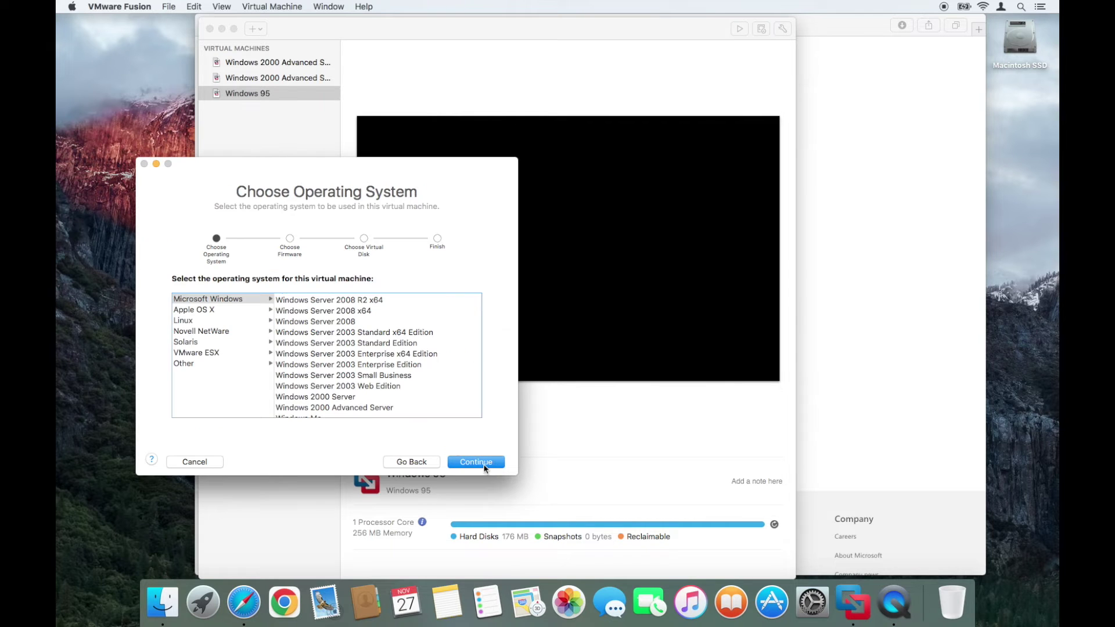
scroll(412, 395, up, 10)
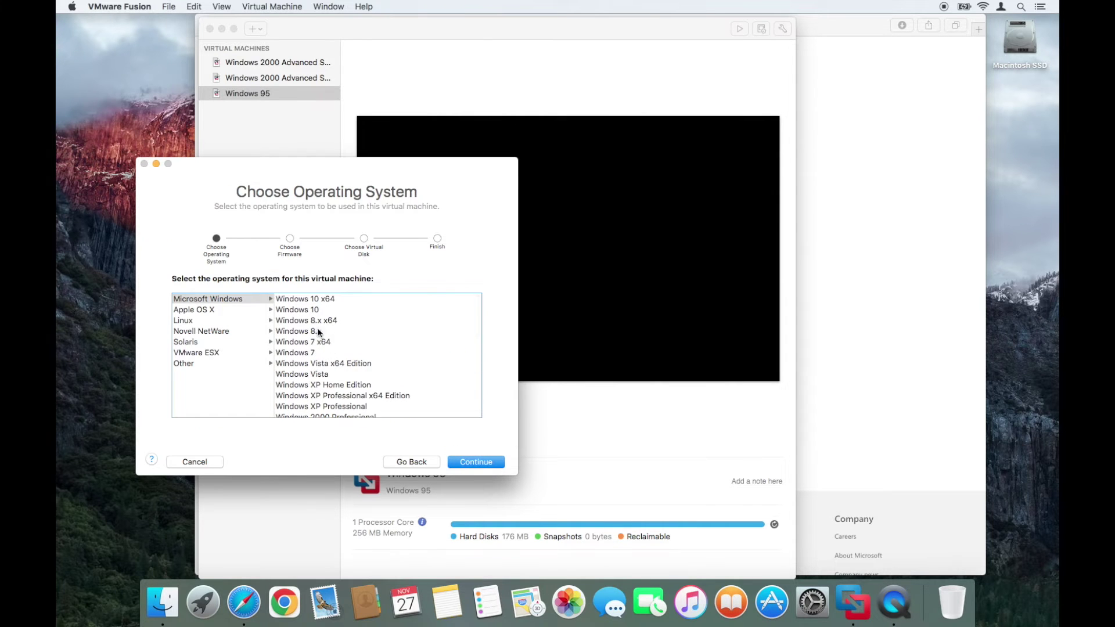
click(324, 299)
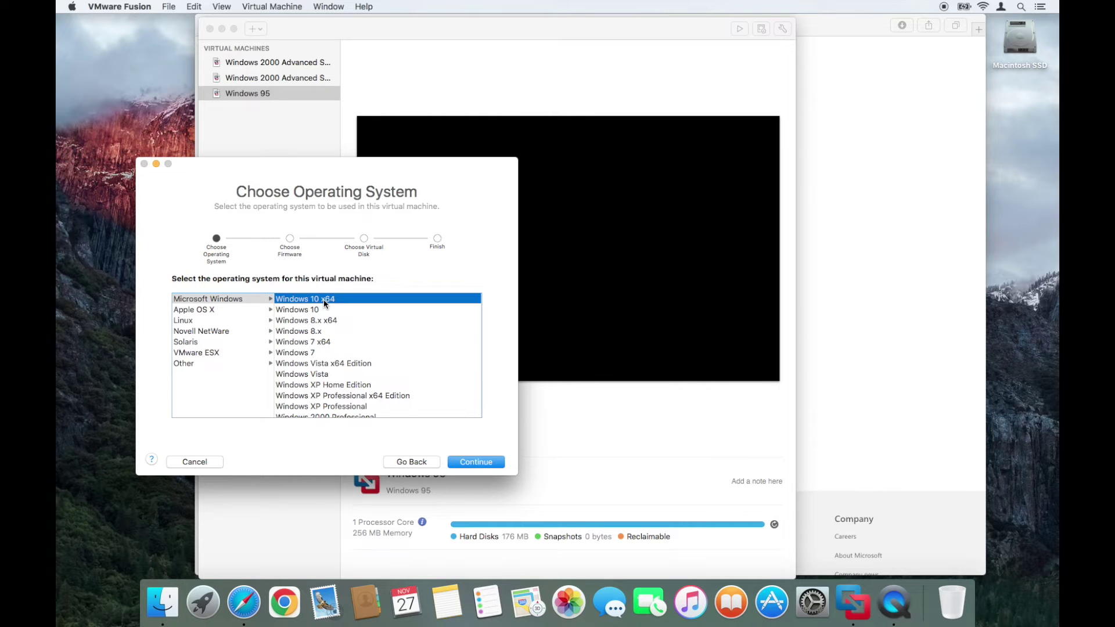
click(491, 468)
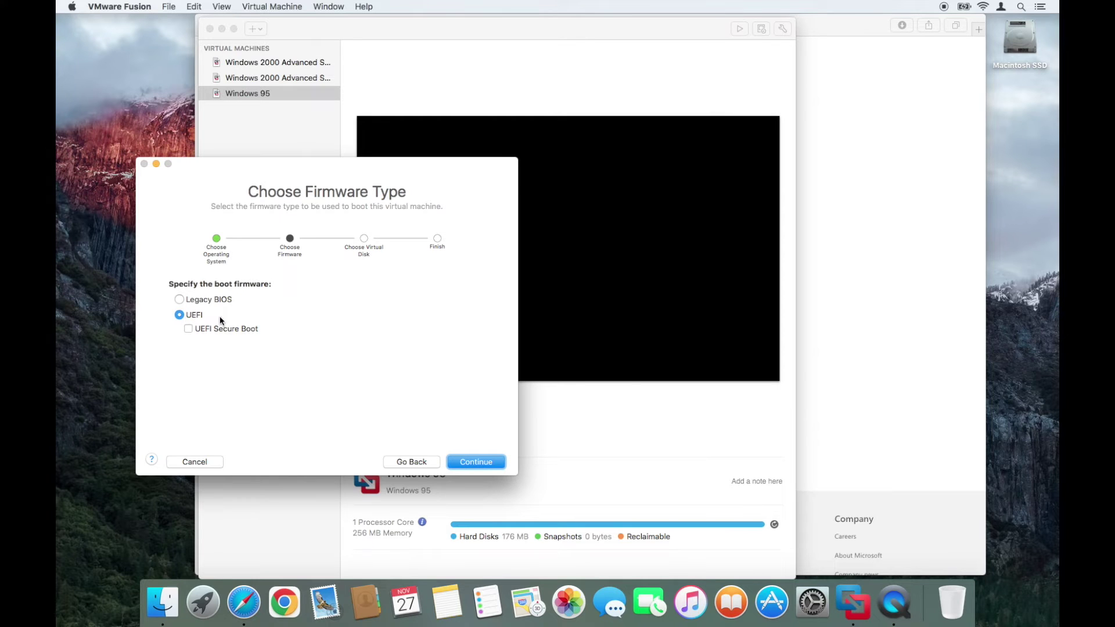
Keep UEFI firmware and a new virtual disk, then finish the wizard
click(486, 465)
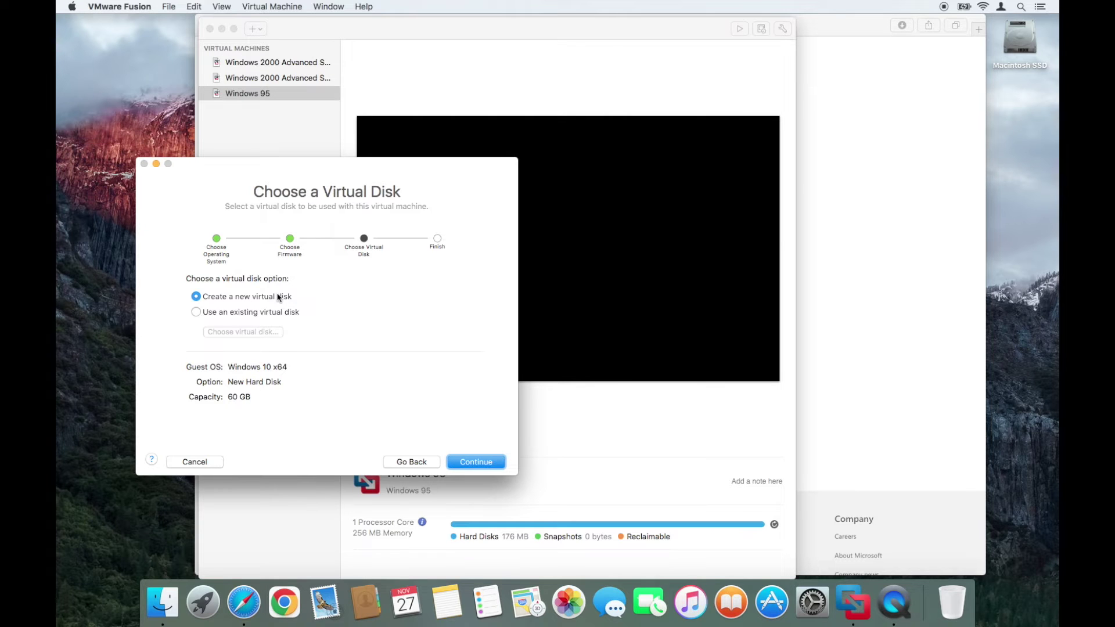
click(476, 462)
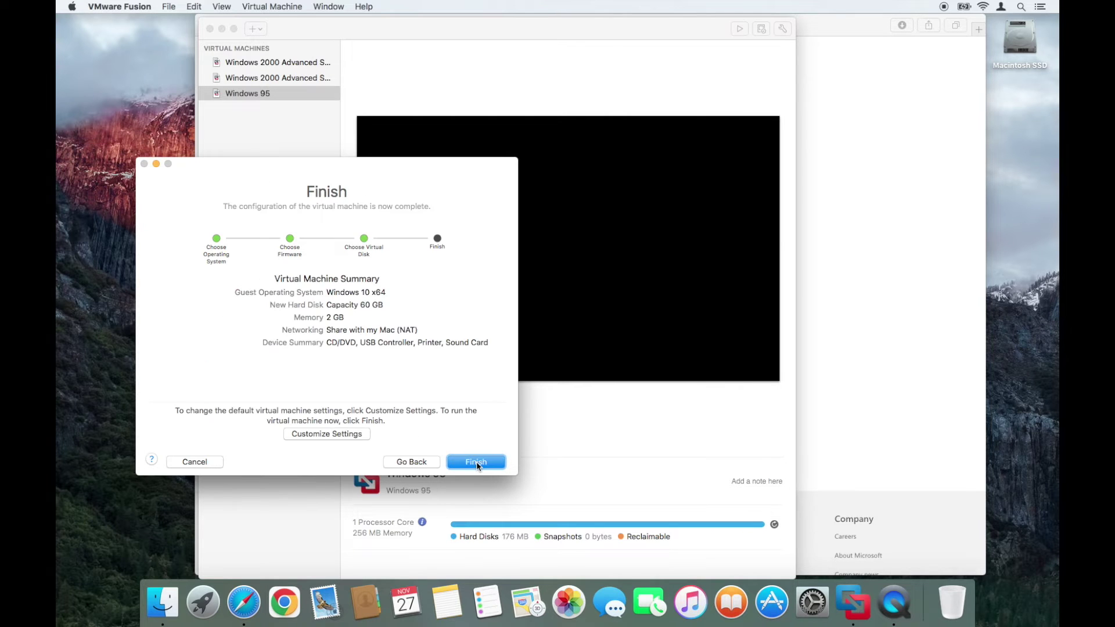
click(343, 435)
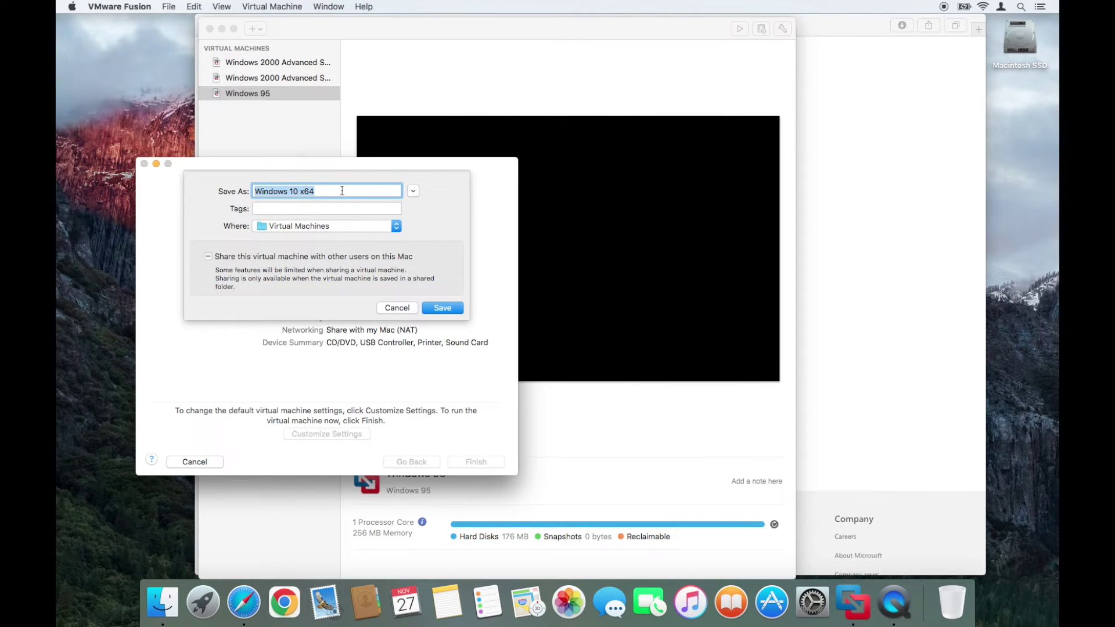
Save the VM as Windows 10 x64 and give it 2 processor cores
click(442, 309)
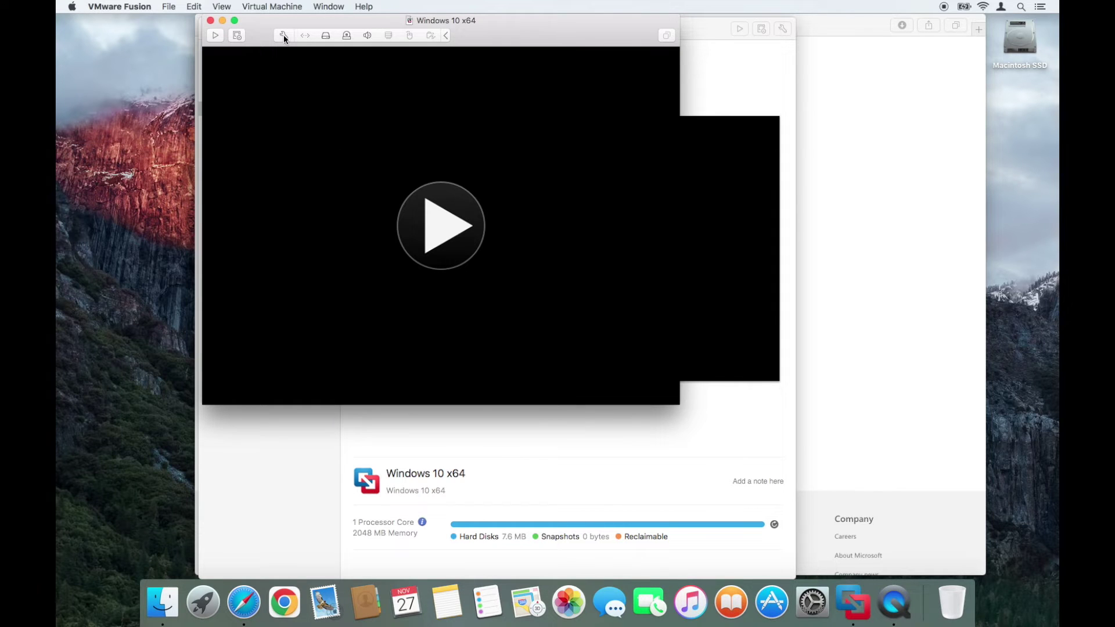
click(284, 34)
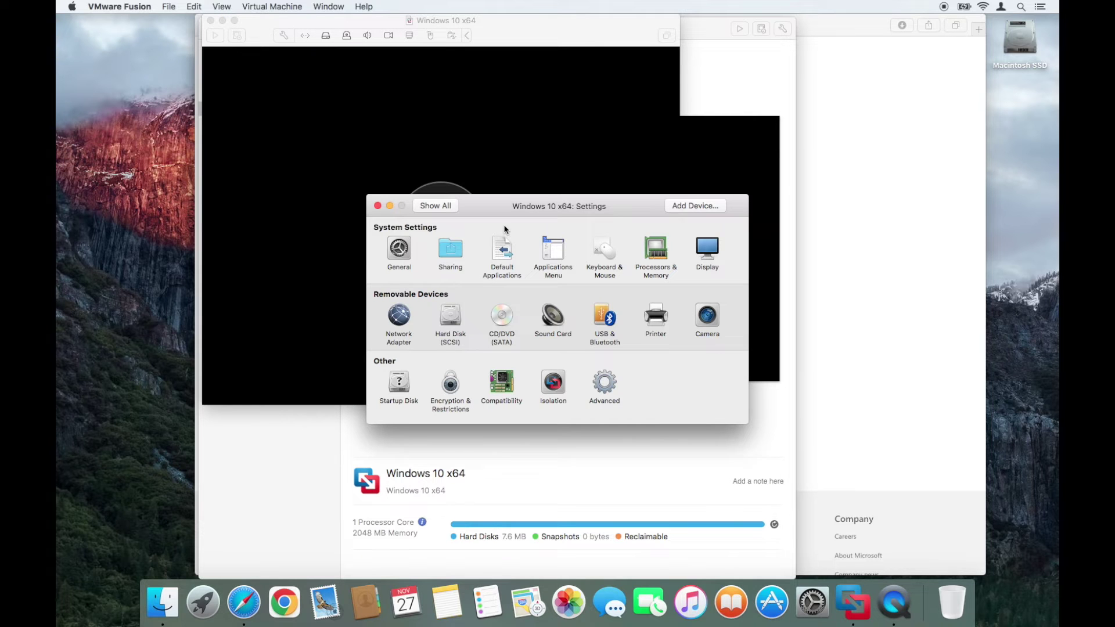
click(656, 250)
click(519, 254)
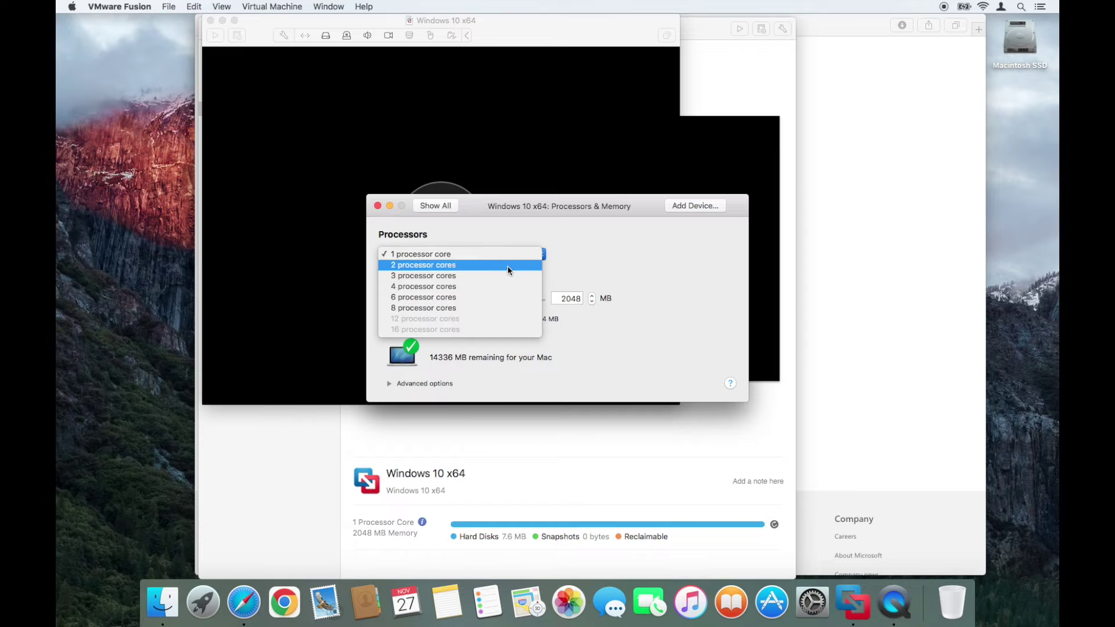
click(508, 270)
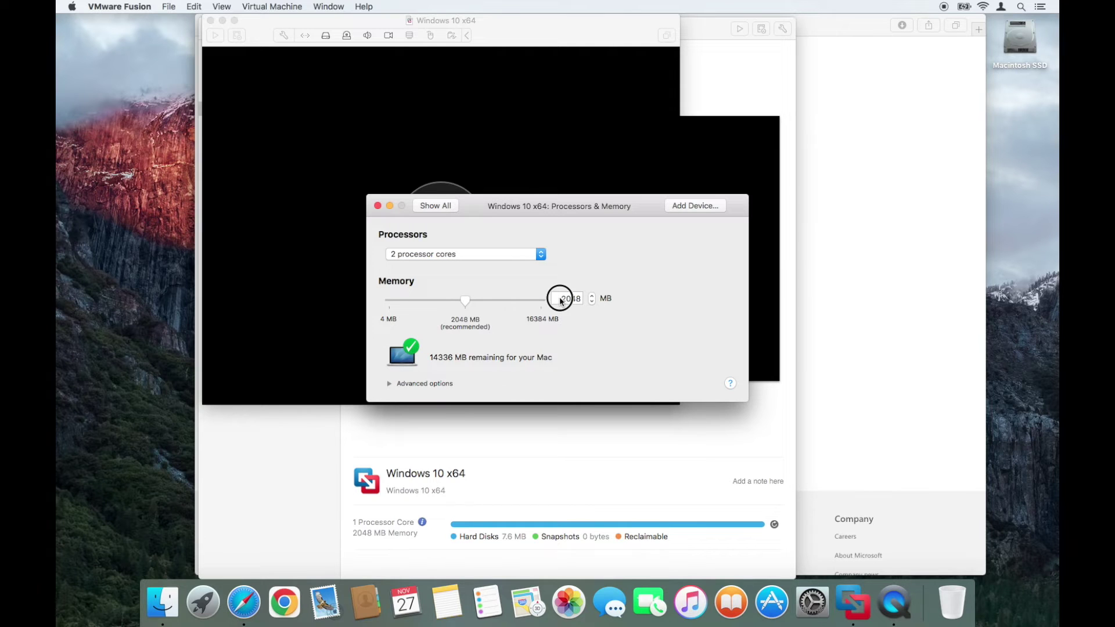
Set the VM's memory to 4096 MB
key(Tab)
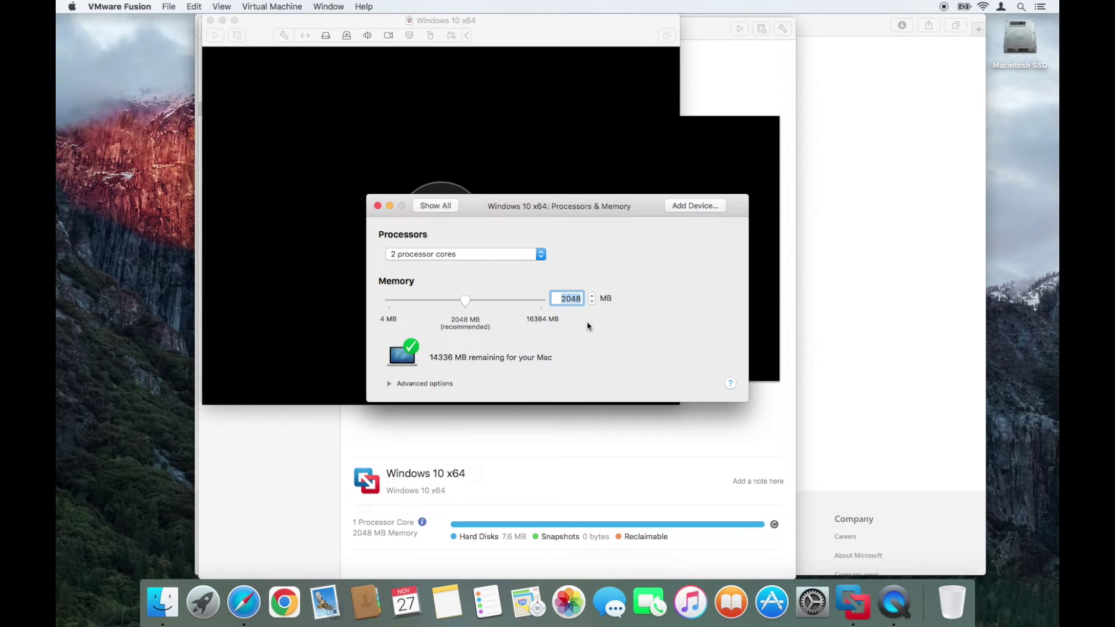
text(4096)
key(Return)
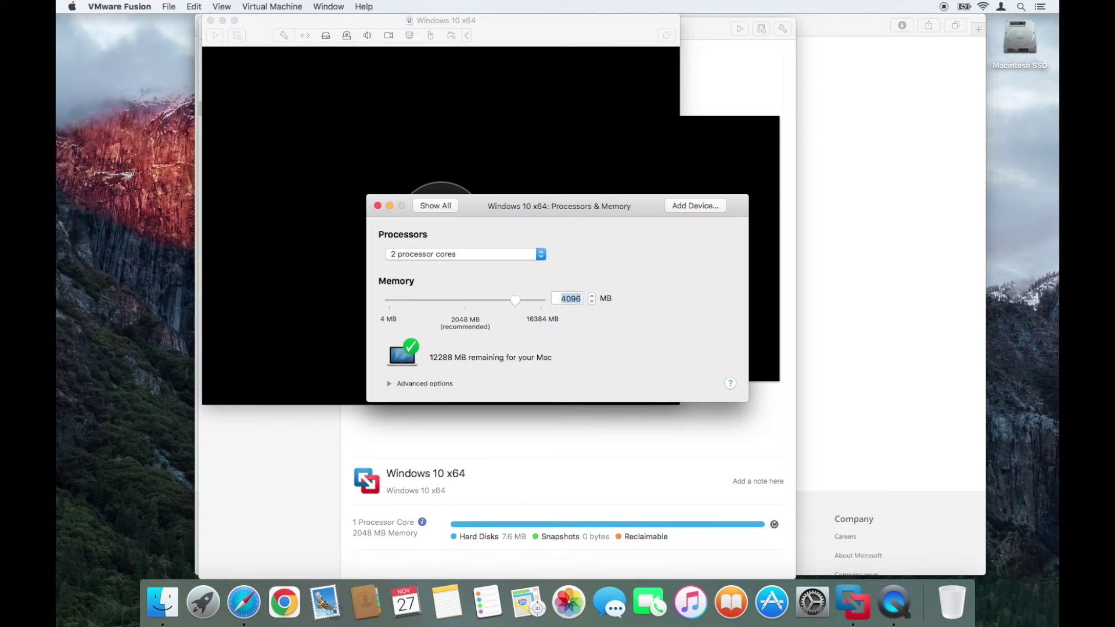
click(435, 207)
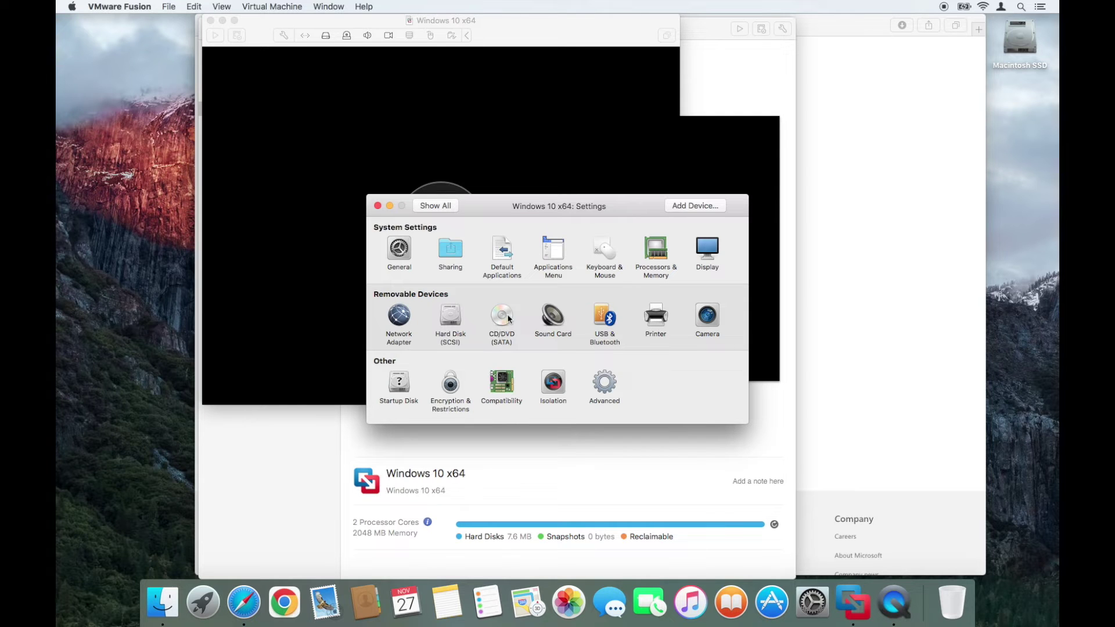
Attach Win10_22H2_English_x64.iso to the CD/DVD (SATA) drive and close Settings
click(506, 317)
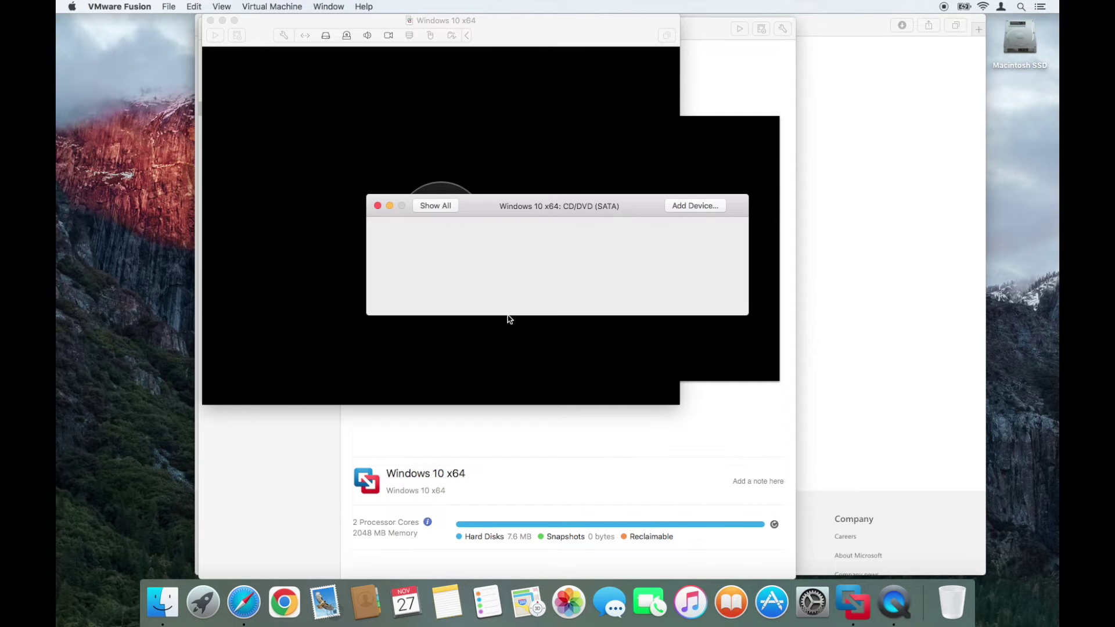
click(431, 277)
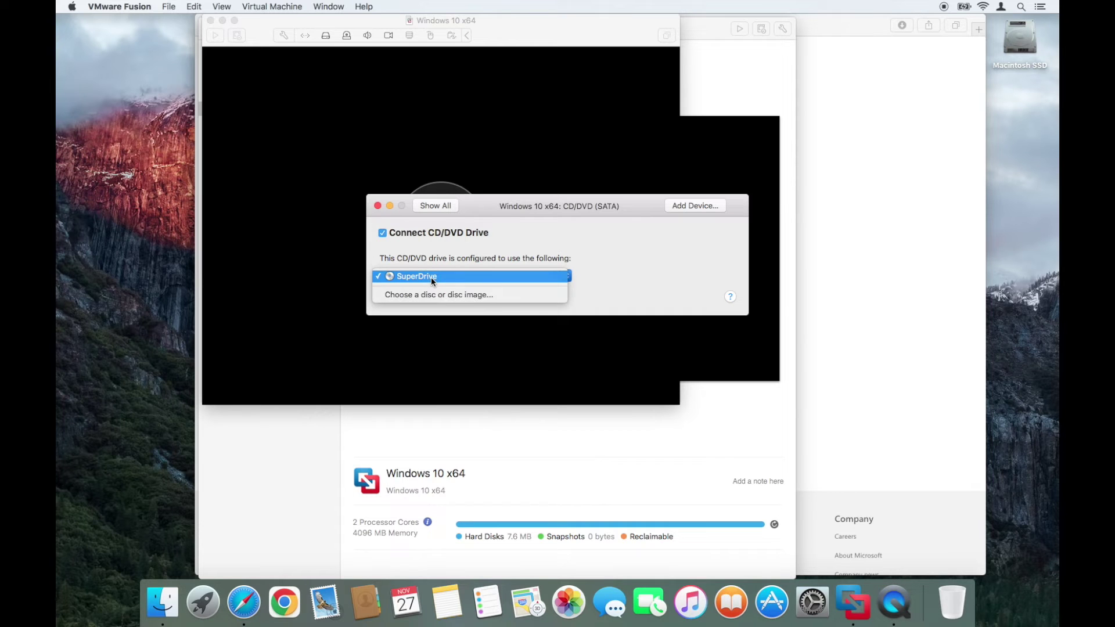
click(451, 299)
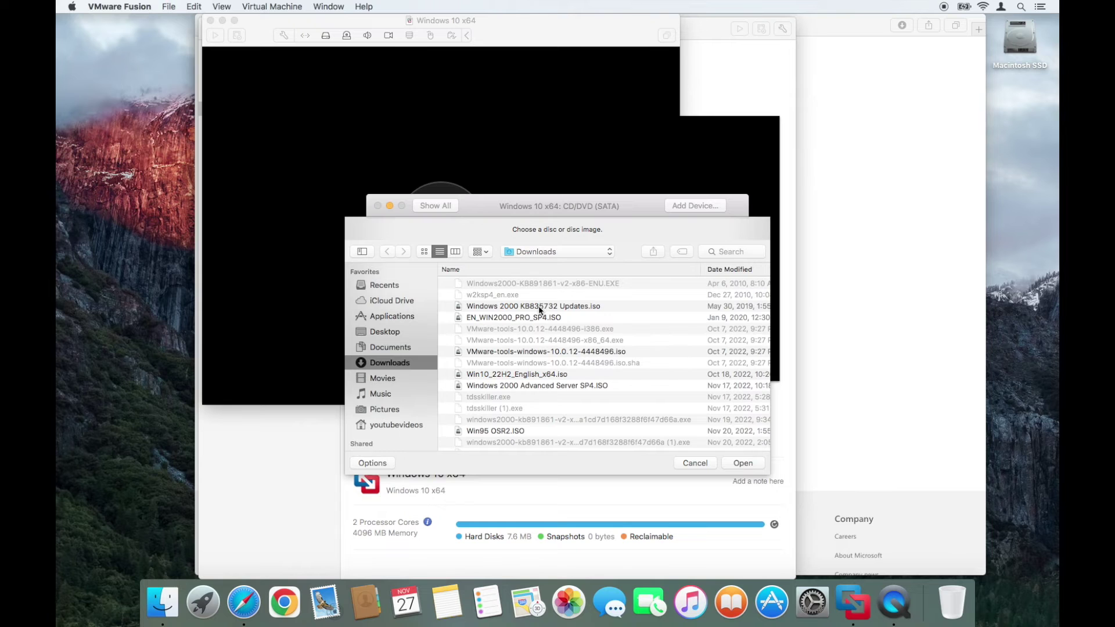
click(522, 377)
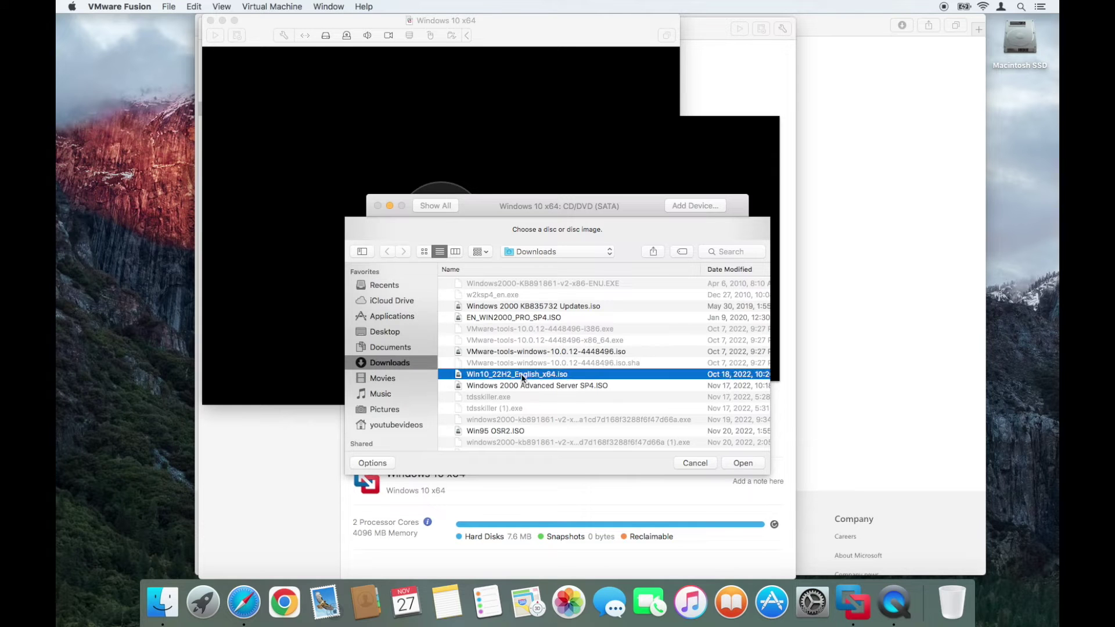
click(743, 465)
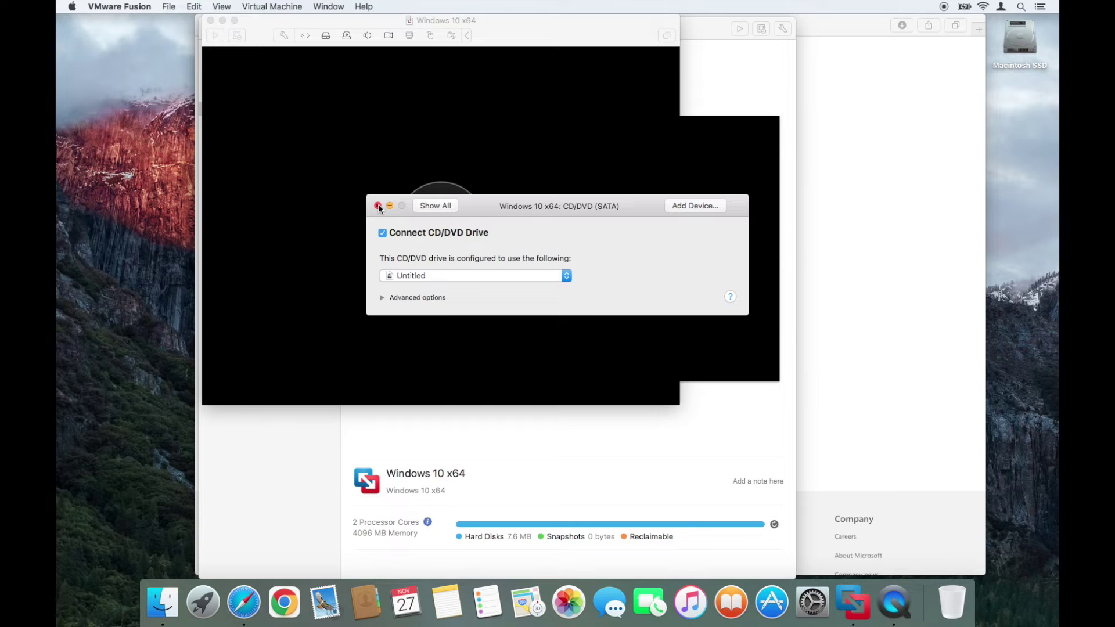
click(378, 206)
Power on the VM and boot it from the Windows installation disc
click(445, 230)
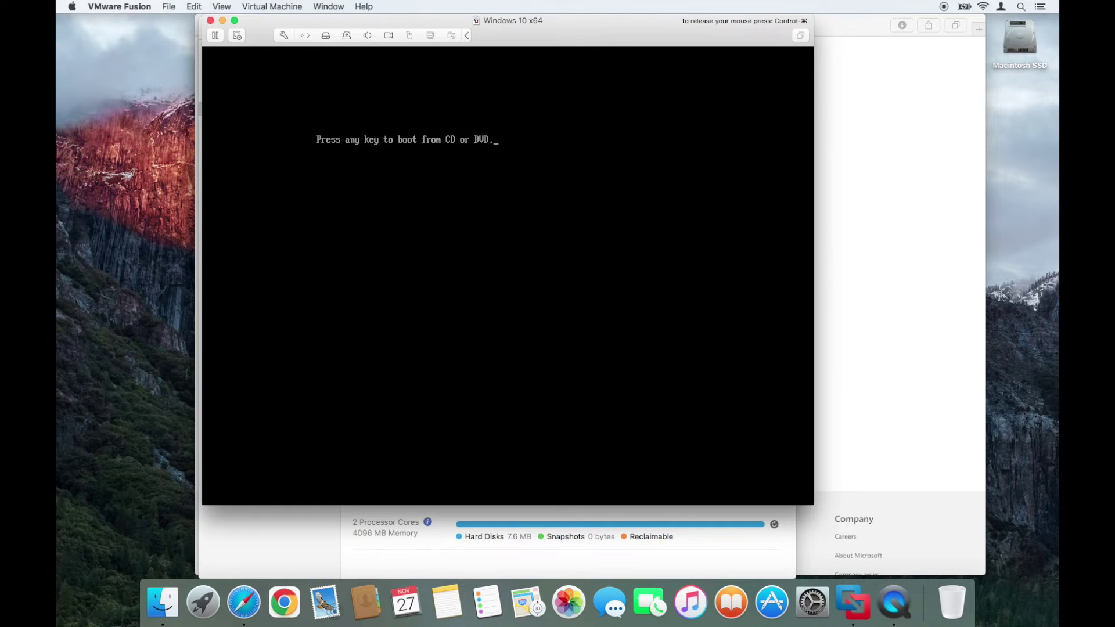
key(Return)
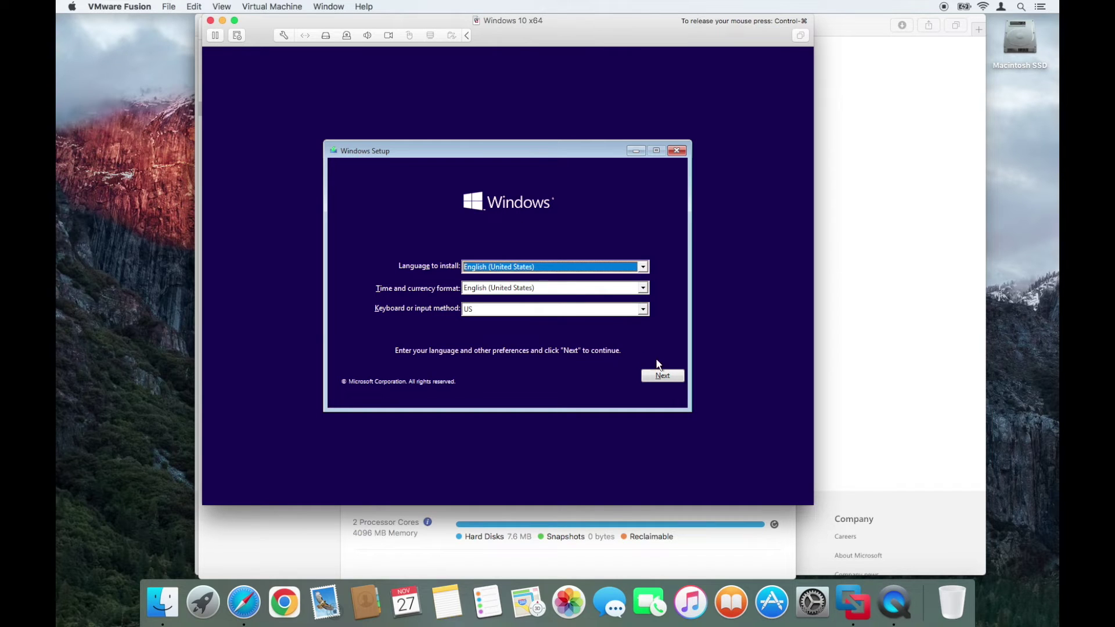
Begin installing with default language settings, no product key, and the Windows 10 Pro edition
click(661, 374)
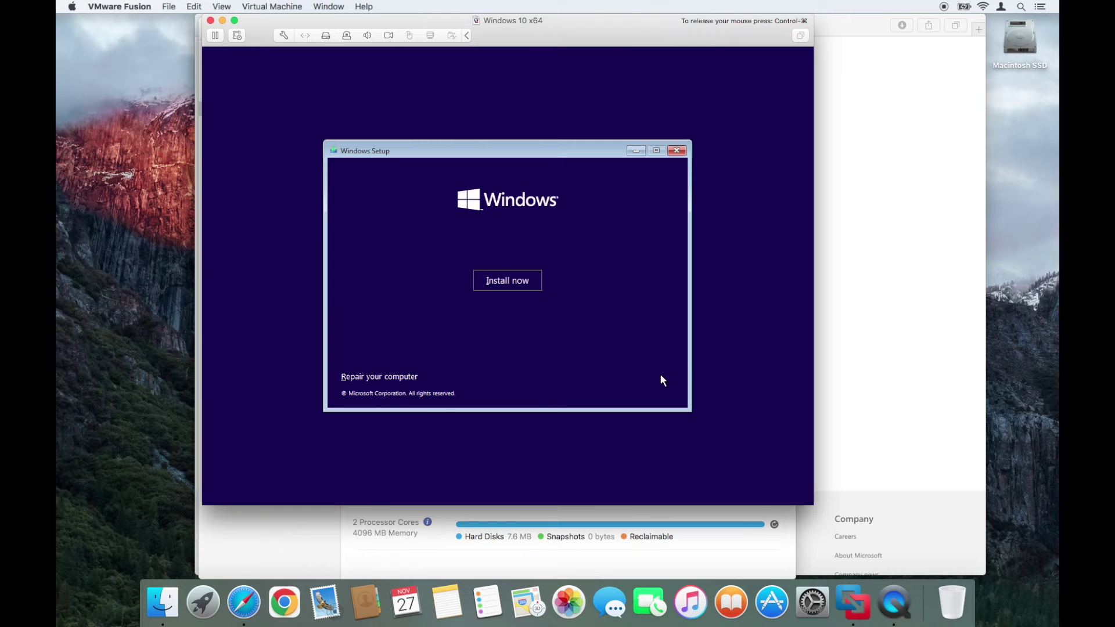
click(515, 278)
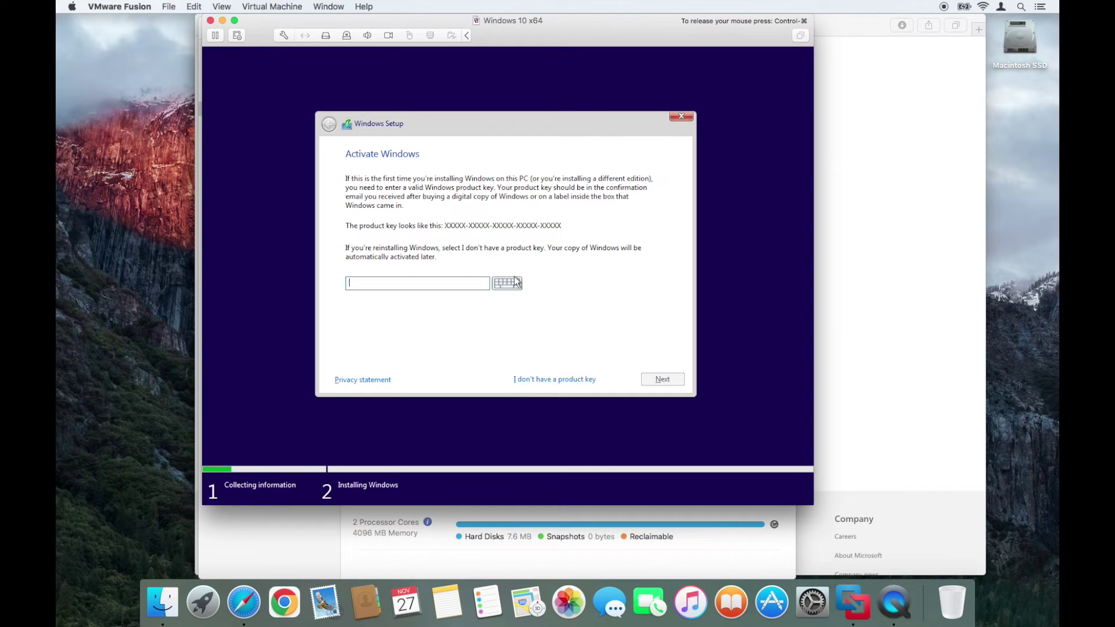
click(531, 382)
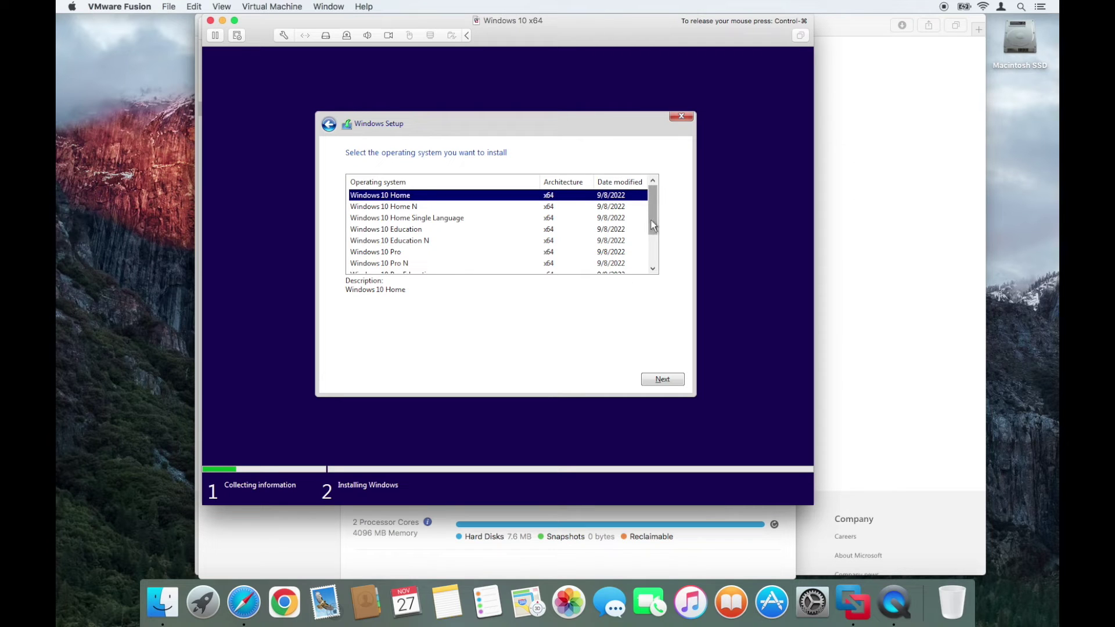
drag(653, 222, 654, 246)
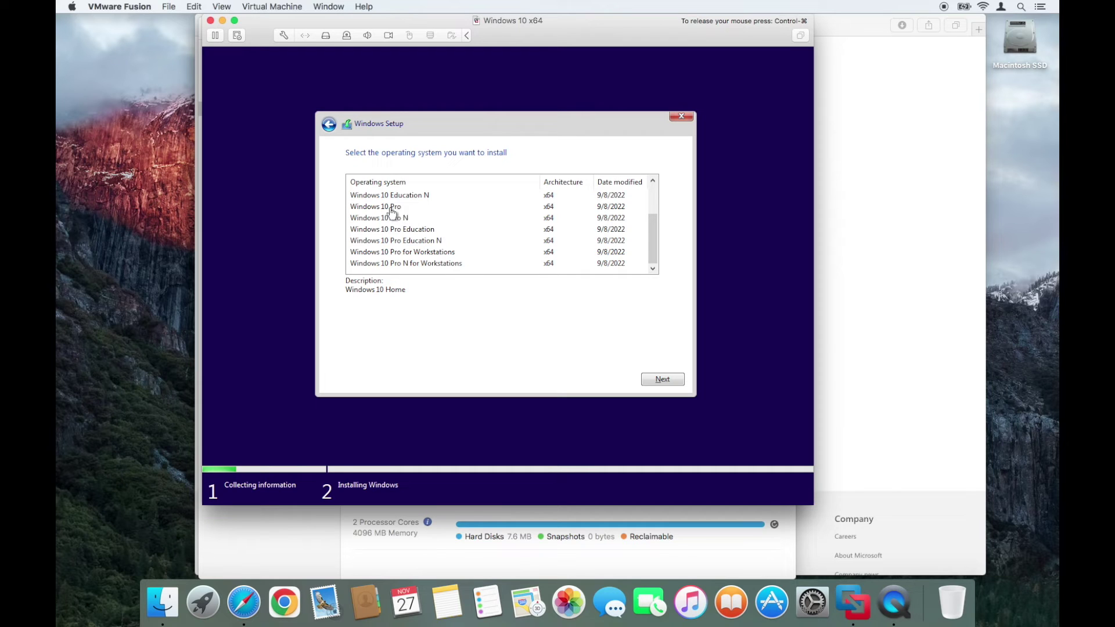
click(409, 207)
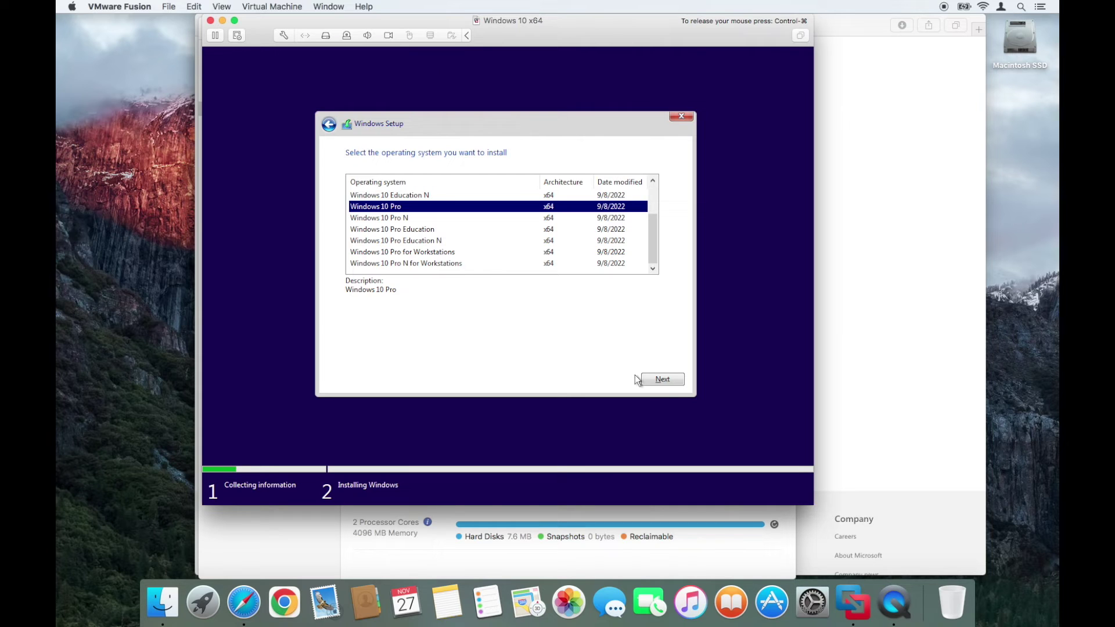
click(663, 381)
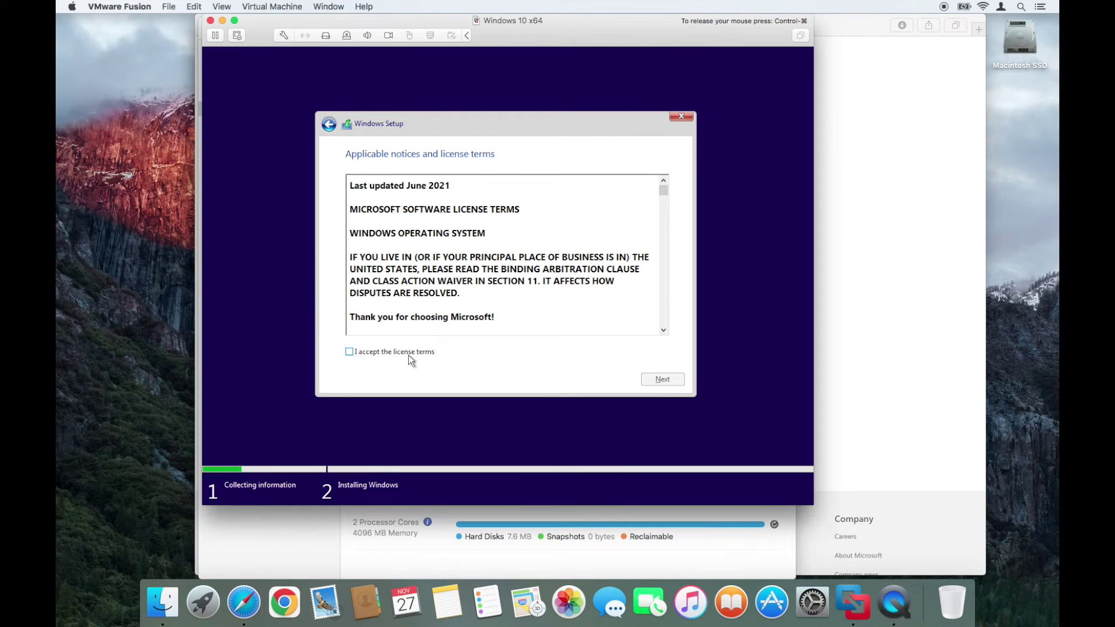
Accept the license terms and custom-install Windows onto Drive 0's unallocated space
click(358, 352)
click(663, 381)
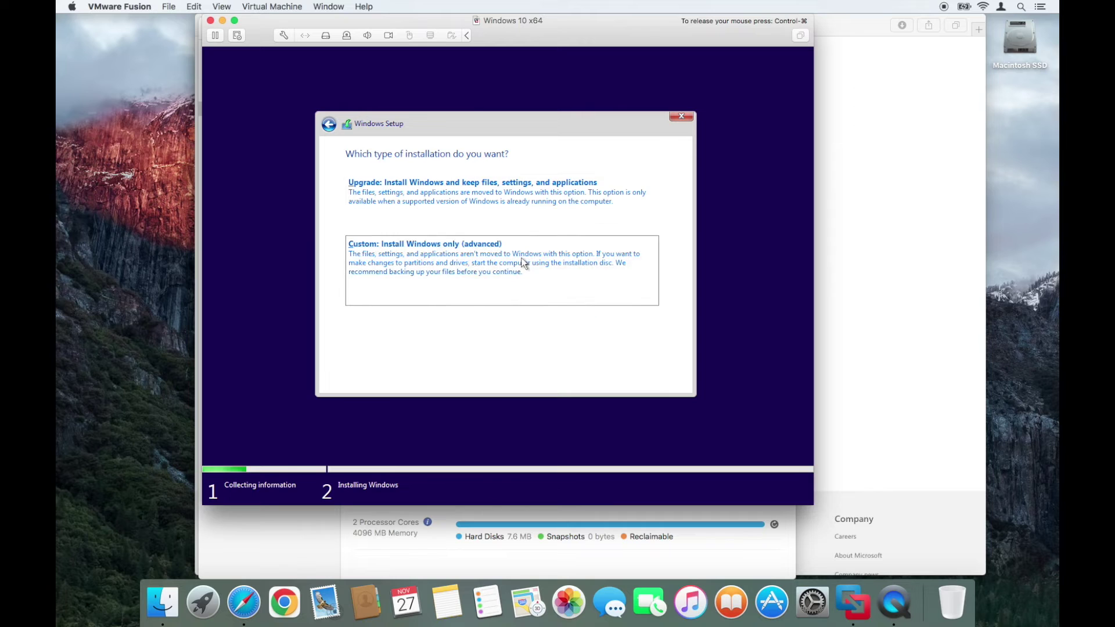
click(524, 263)
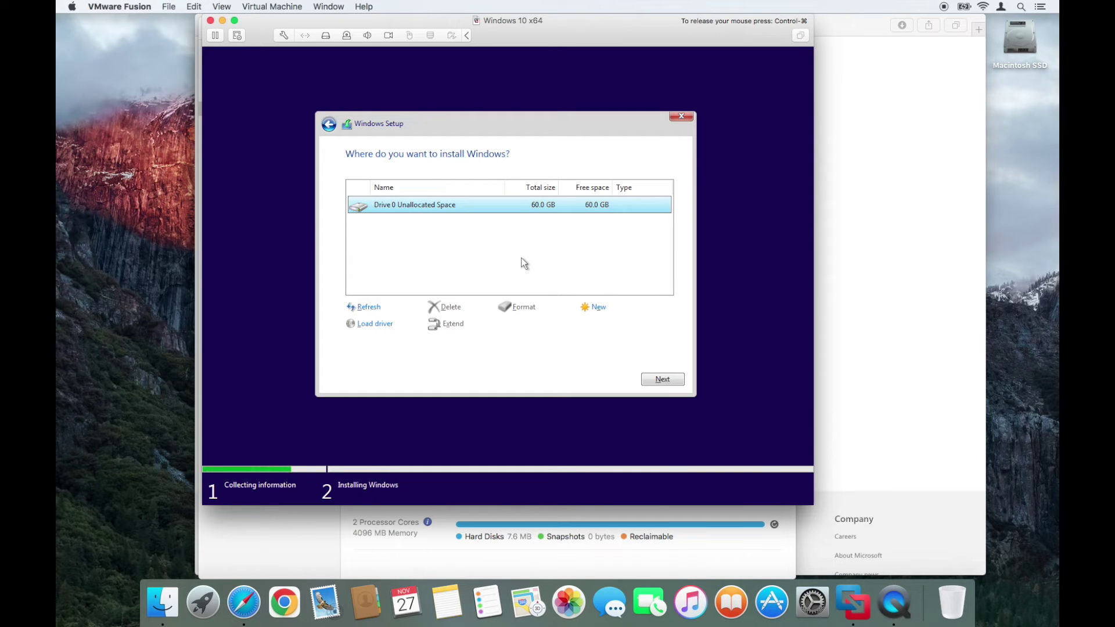
click(673, 382)
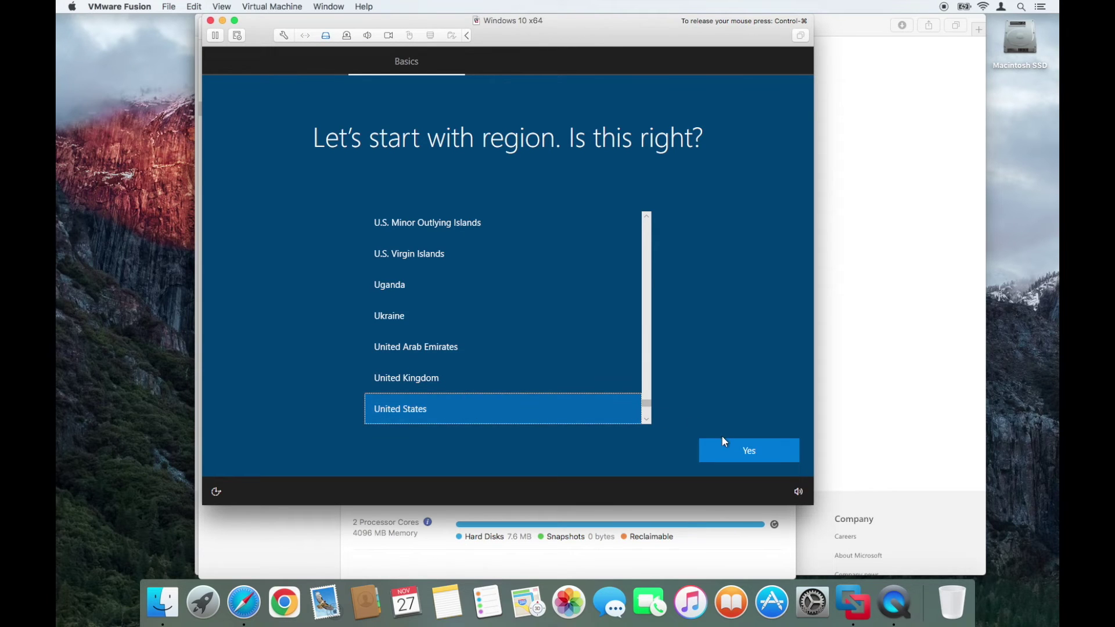
Confirm United States region and US keyboard layout, skipping a second layout
click(727, 451)
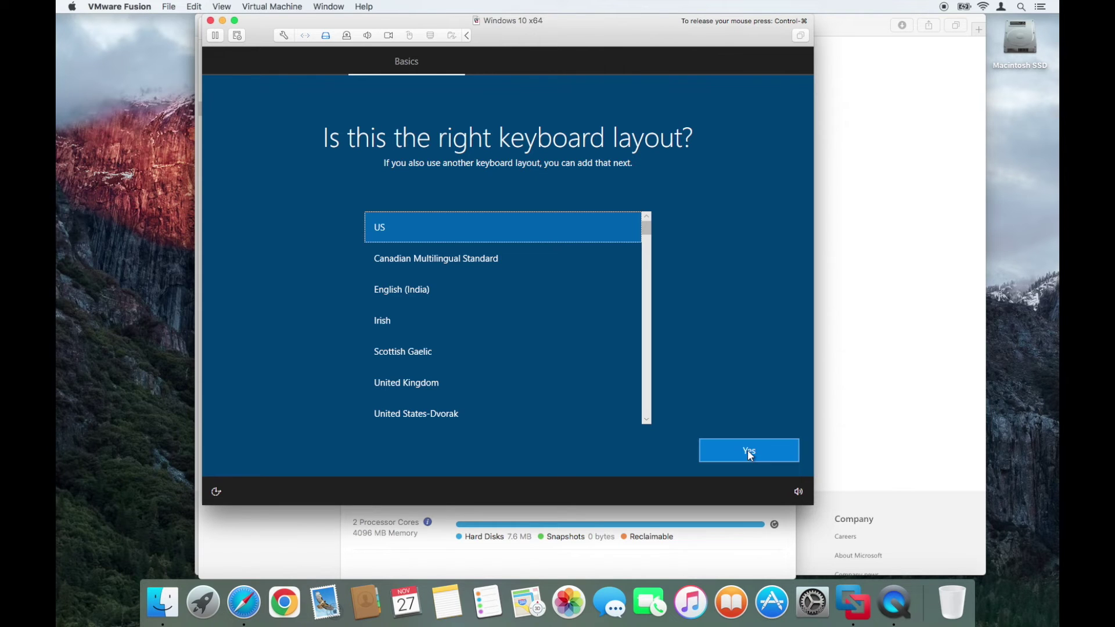
click(748, 452)
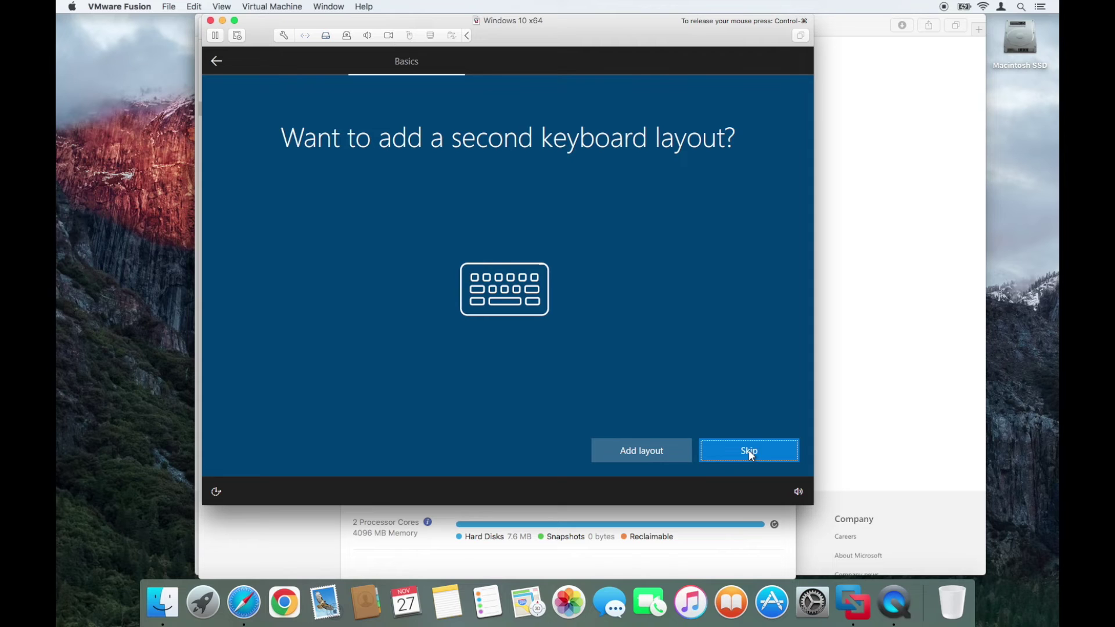
click(748, 452)
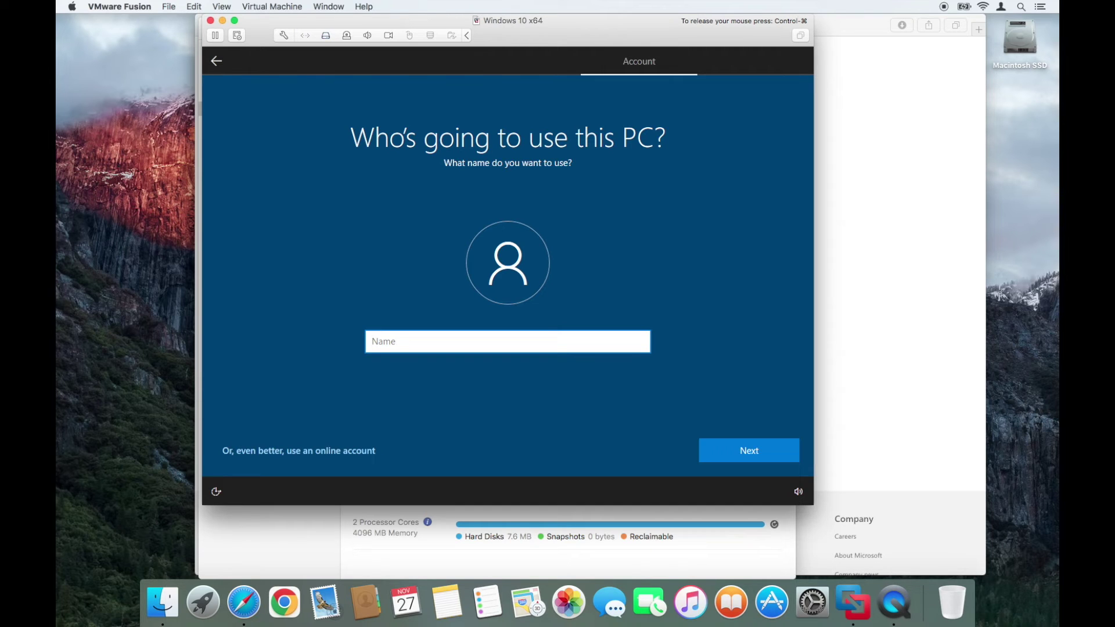
Name the account 'User' and continue without a password
text(User)
click(768, 452)
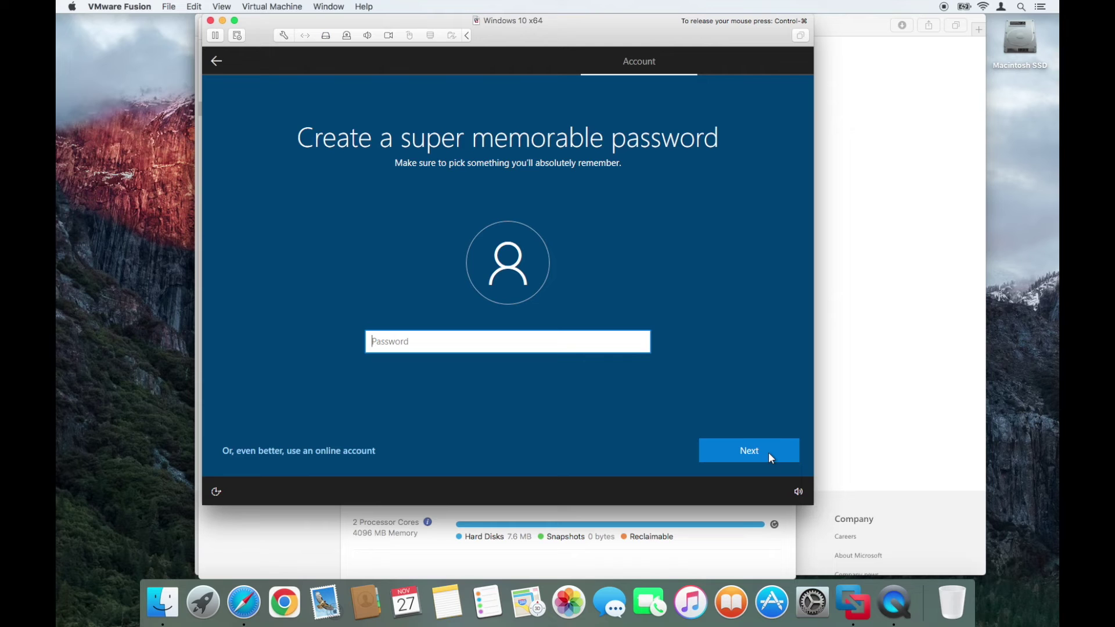
click(768, 452)
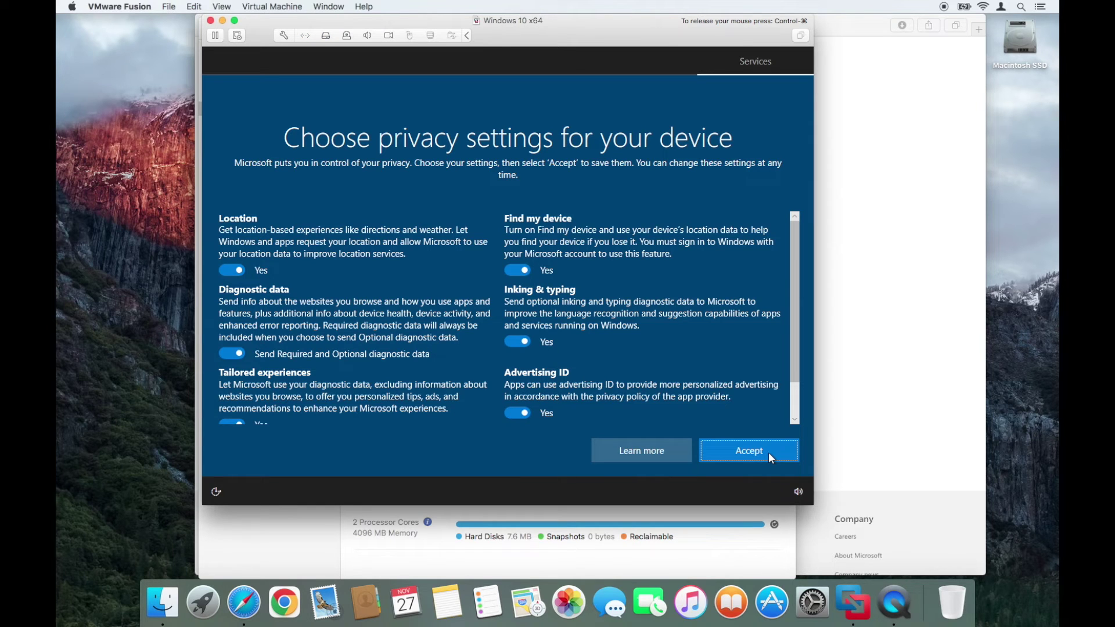
Accept the default privacy settings and select Entertainment and Business as the device's planned uses
click(756, 451)
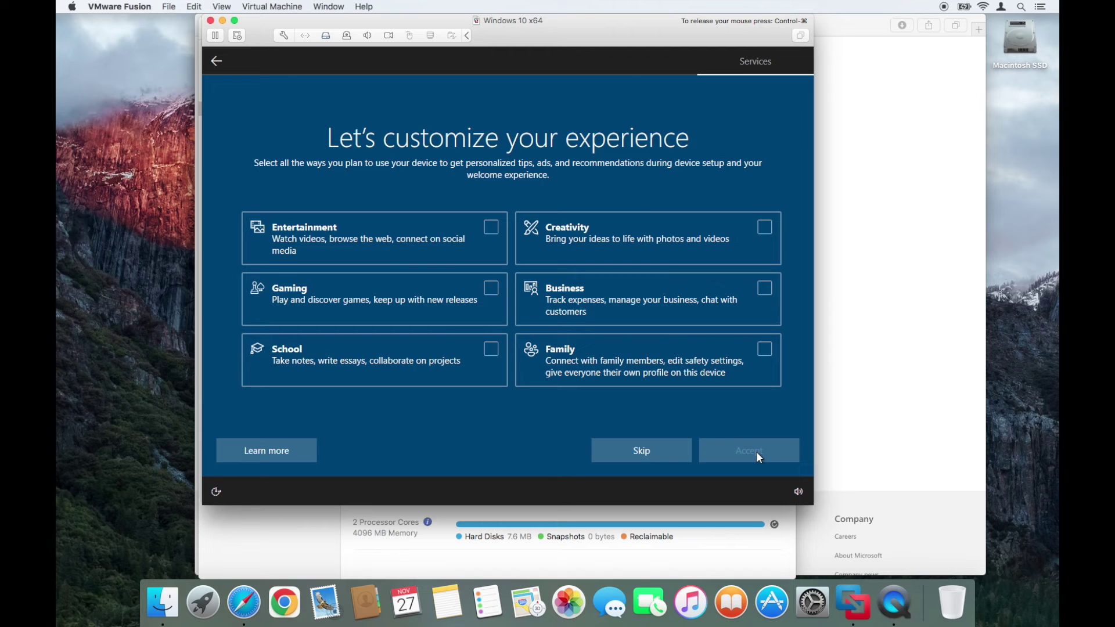
click(494, 228)
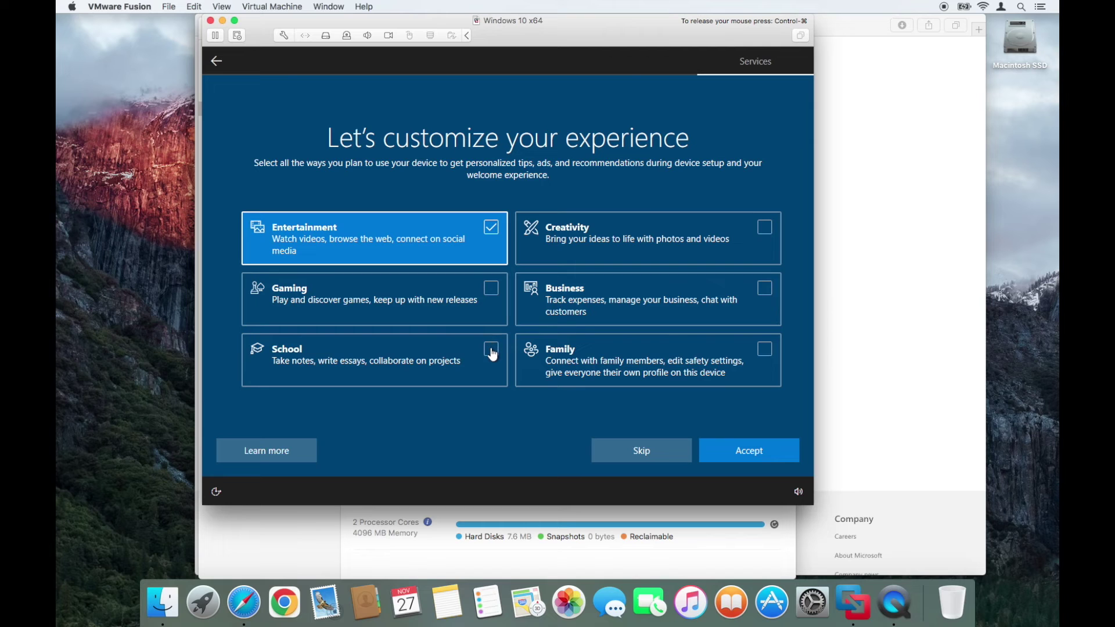
click(762, 289)
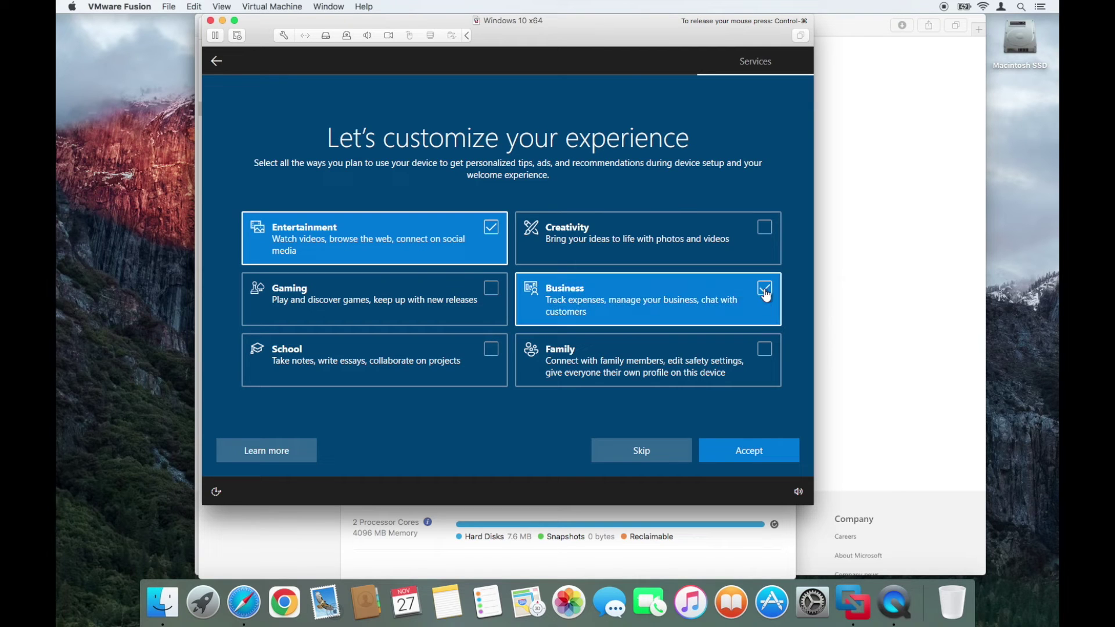
click(750, 452)
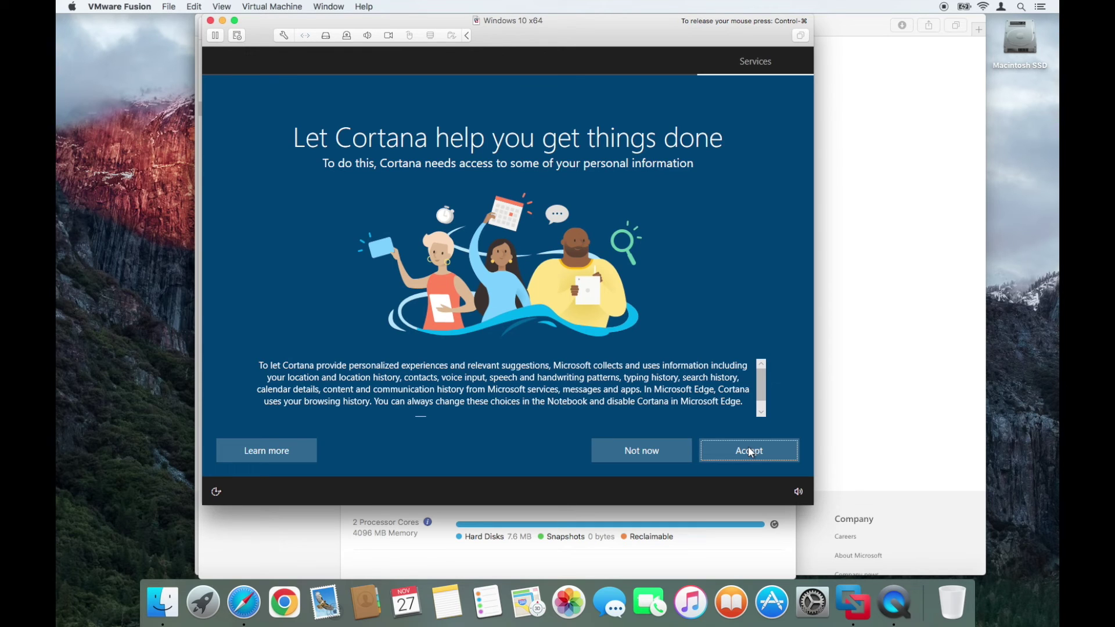
Accept the 'Let Cortana help you get things done' page to complete Windows setup
click(749, 447)
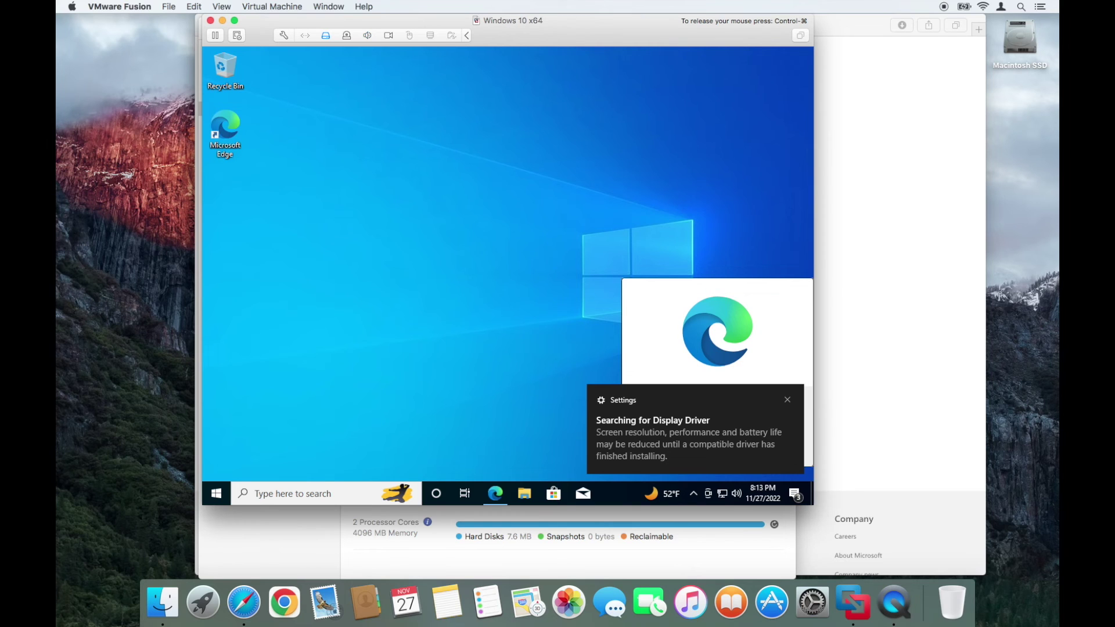
Release the mouse from the VM and choose Install VMware Tools from the Virtual Machine menu
key(ctrl+super)
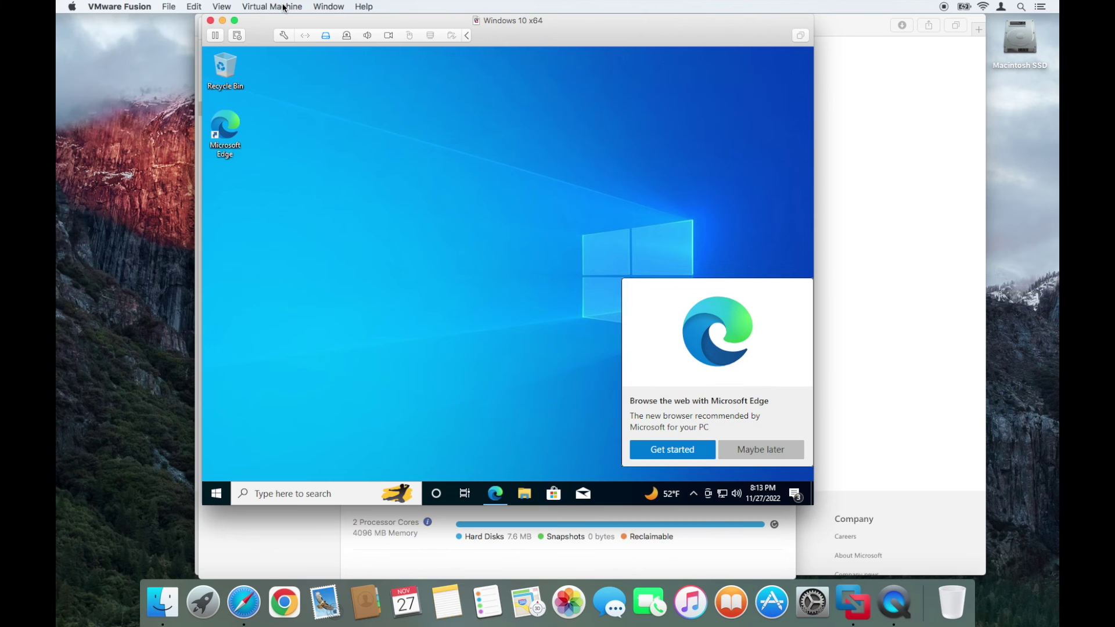
click(284, 7)
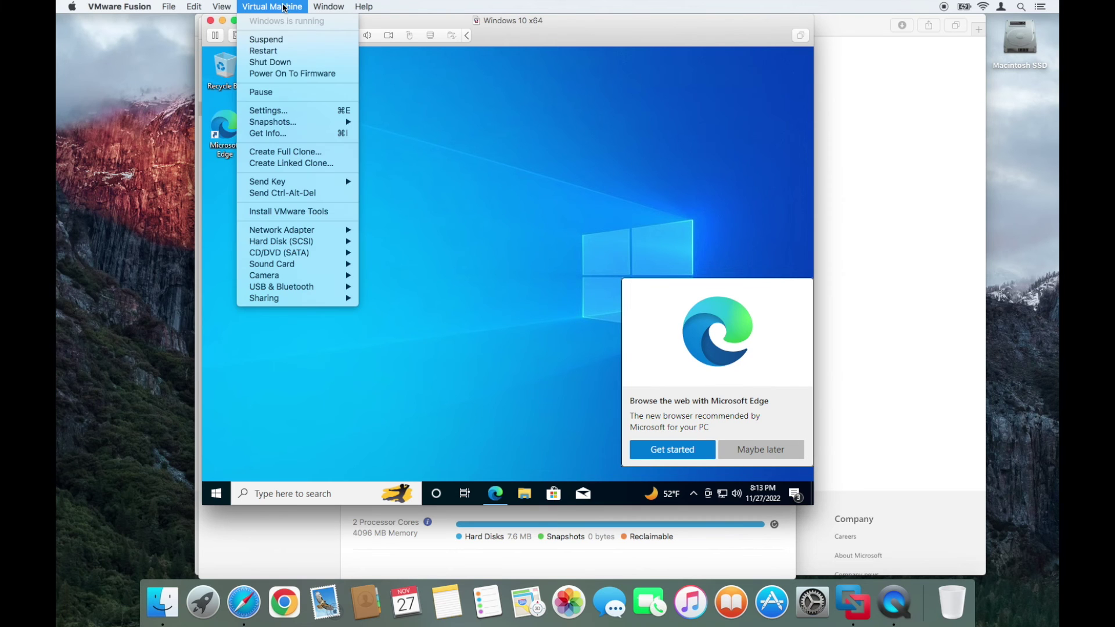
click(293, 215)
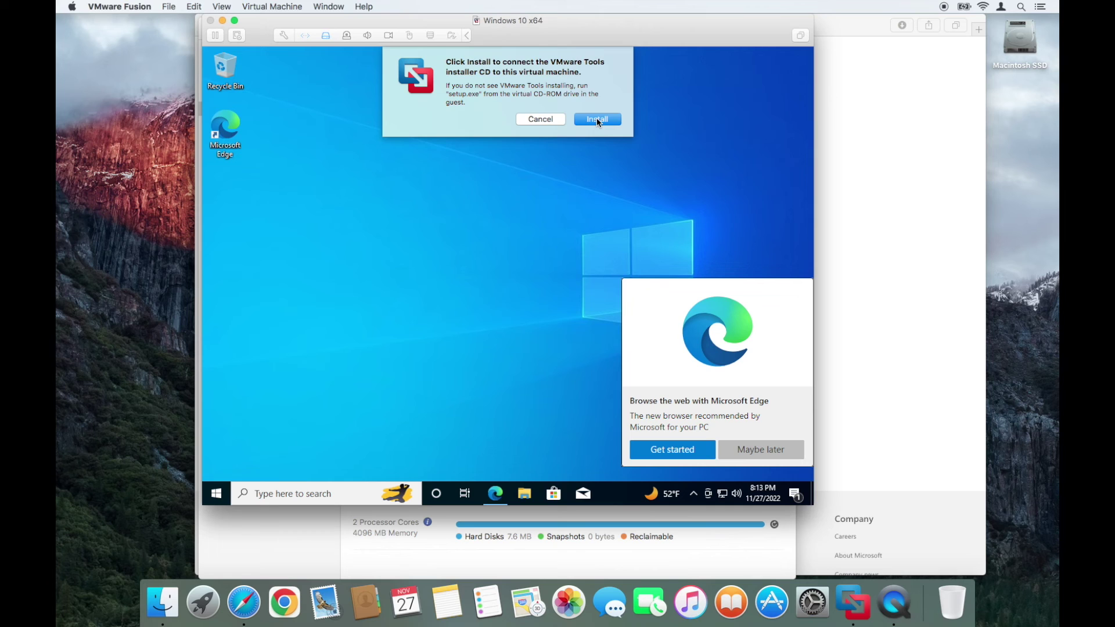
Confirm Install to mount the VMware Tools CD as DVD Drive (D:), then return to the VM
click(597, 119)
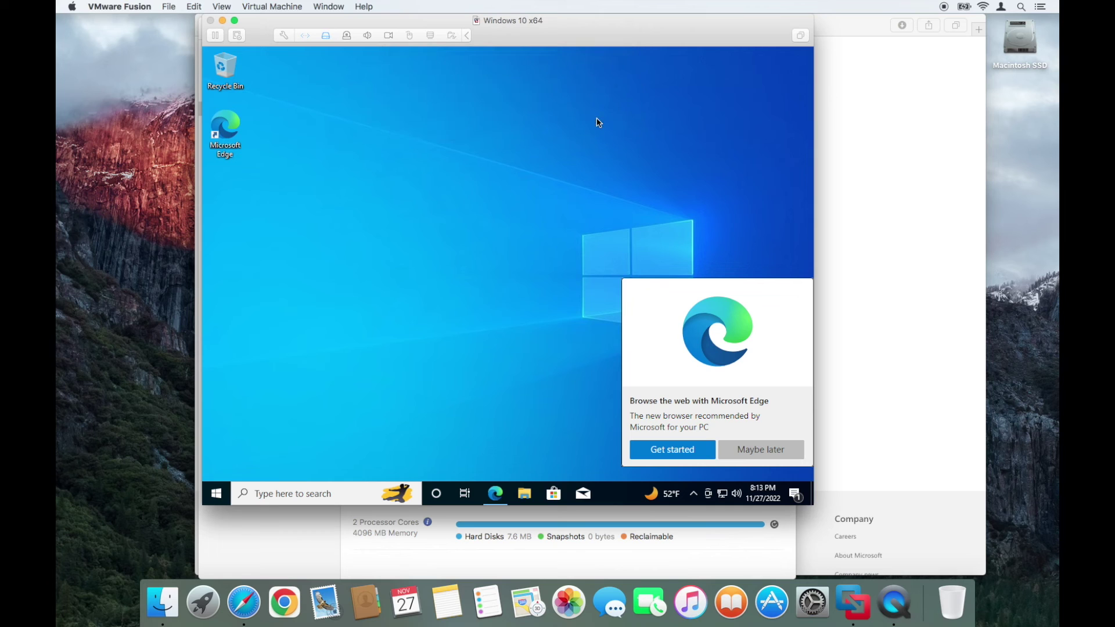
click(541, 260)
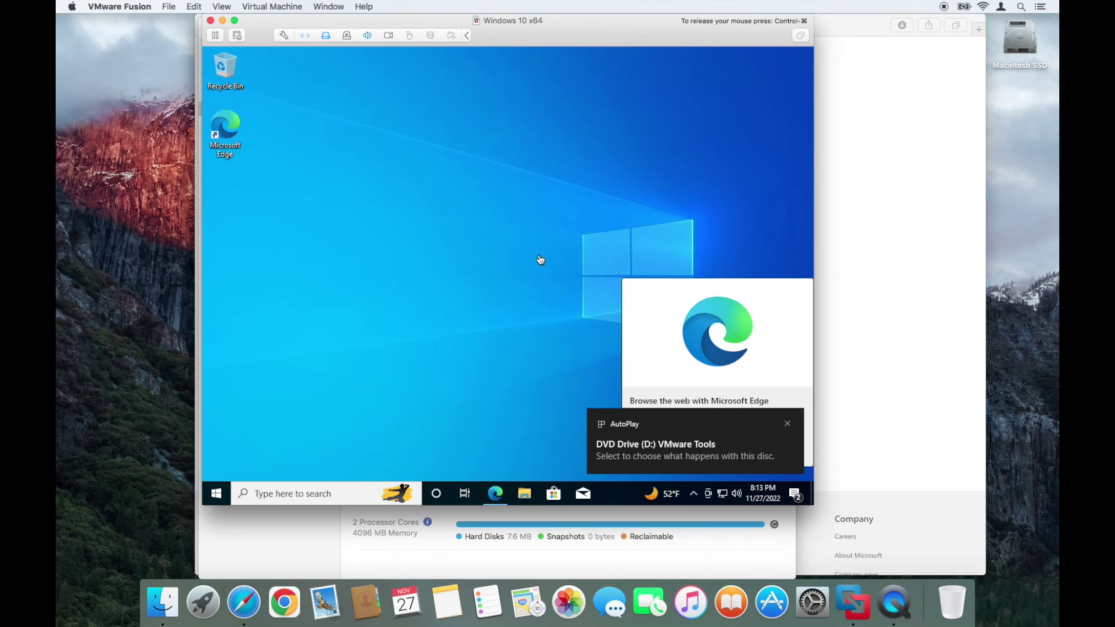
Run setup64.exe from the VMware Tools AutoPlay notice and approve the User Account Control prompt
click(658, 450)
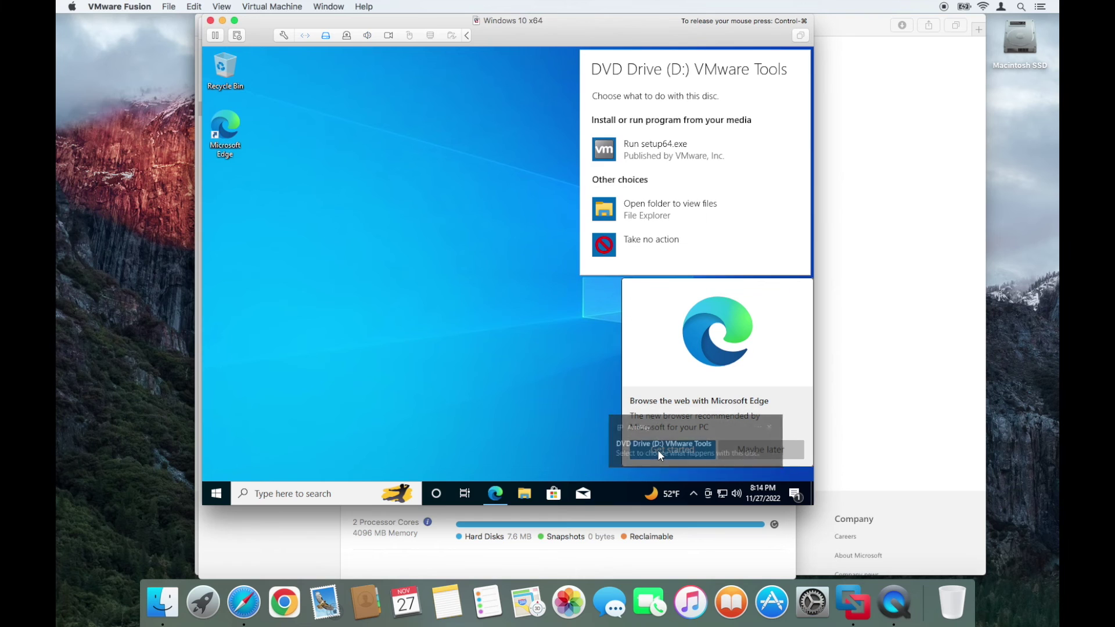
click(657, 150)
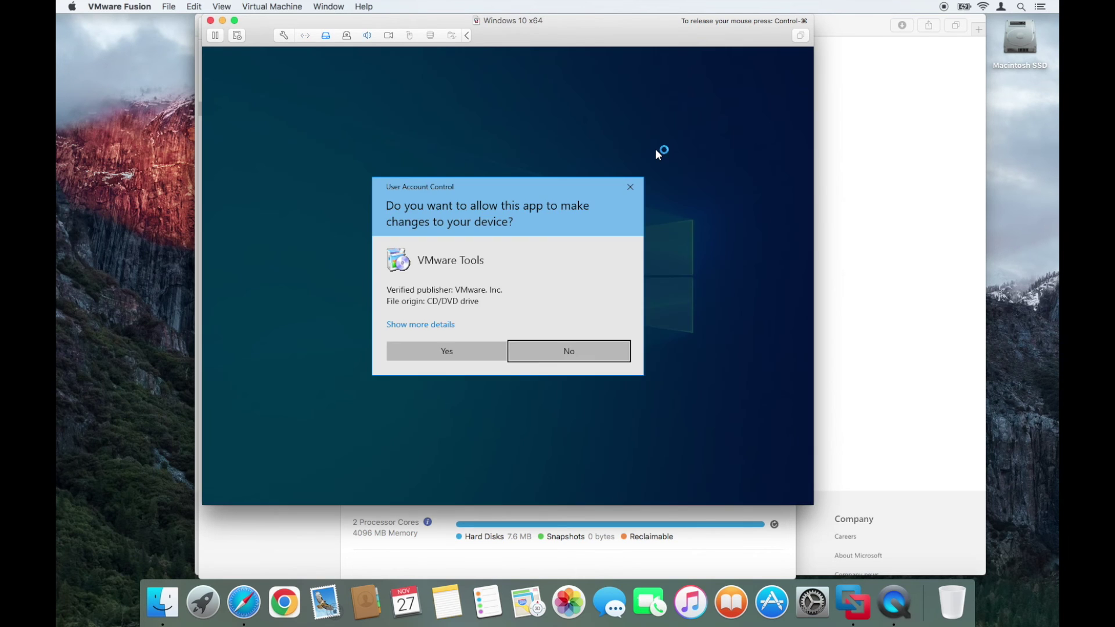
click(451, 353)
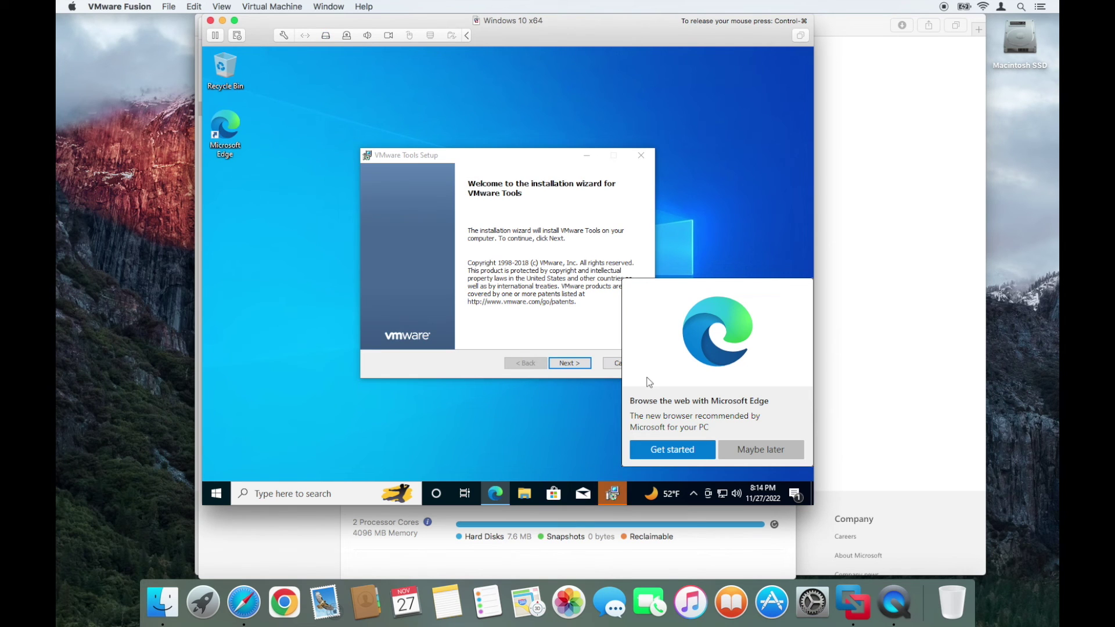
Dismiss the Edge suggestion and install VMware Tools with the Complete setup type
click(769, 447)
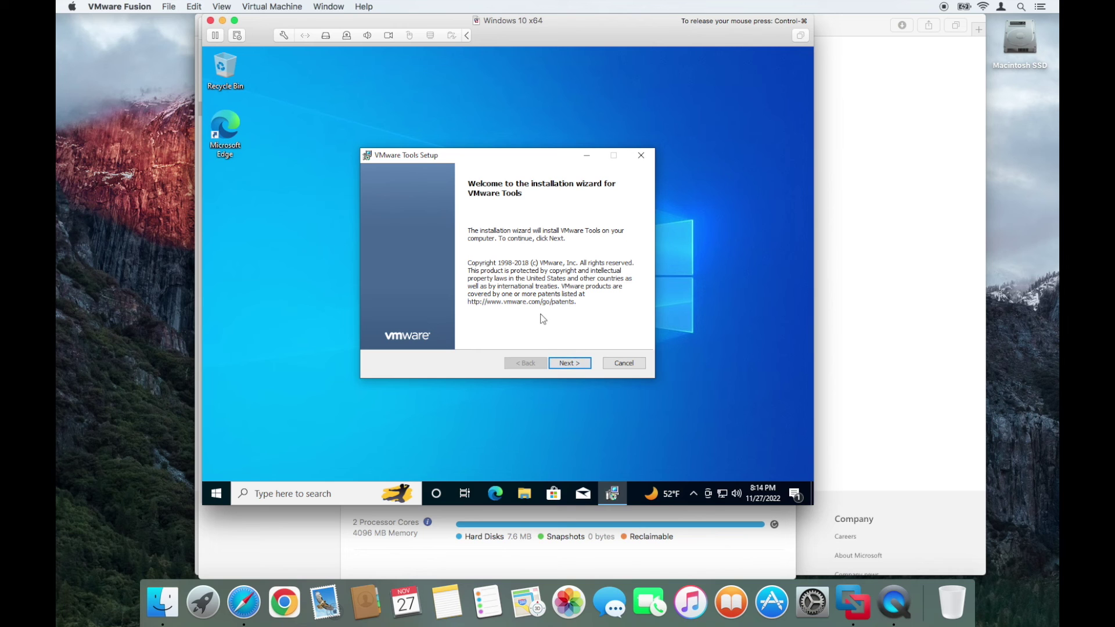
click(577, 364)
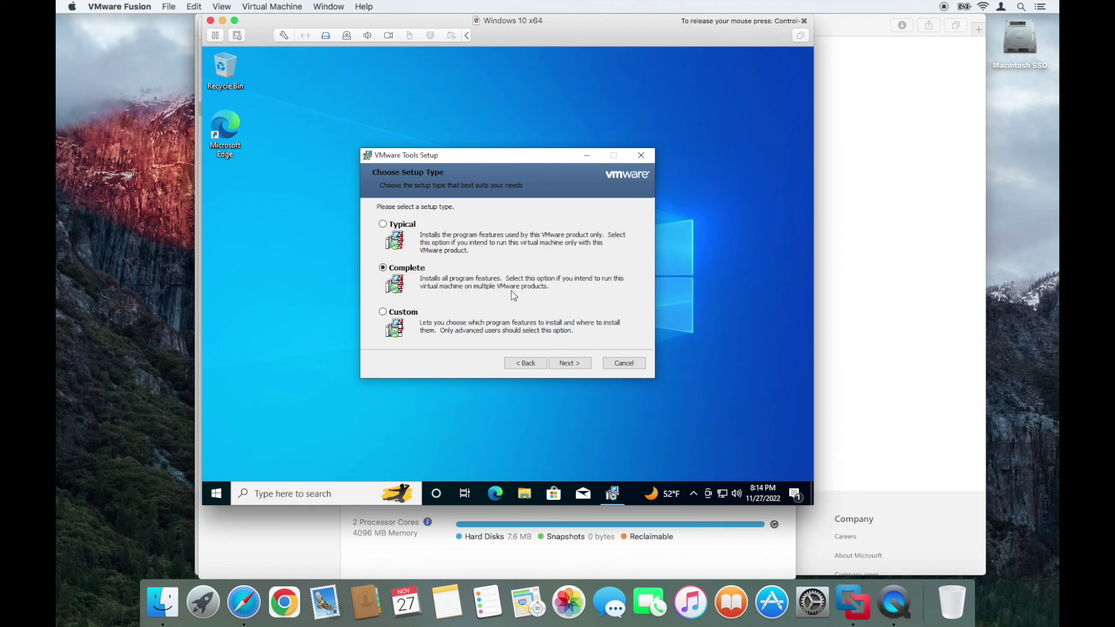
click(572, 364)
click(573, 365)
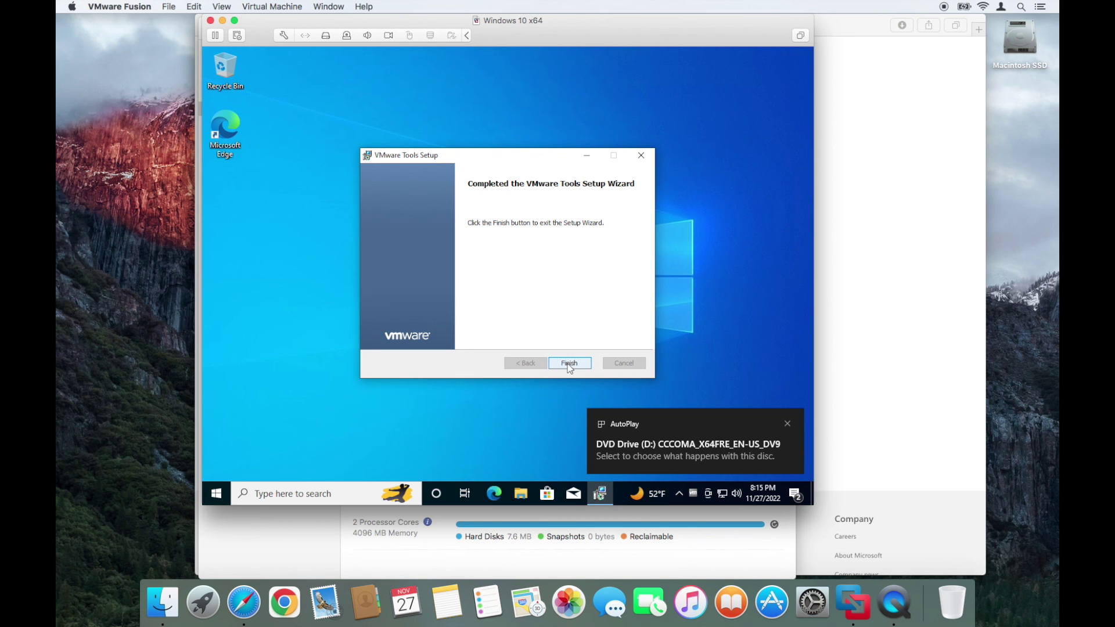
Close the VMware Tools wizard with Finish and agree to restart Windows now
click(569, 365)
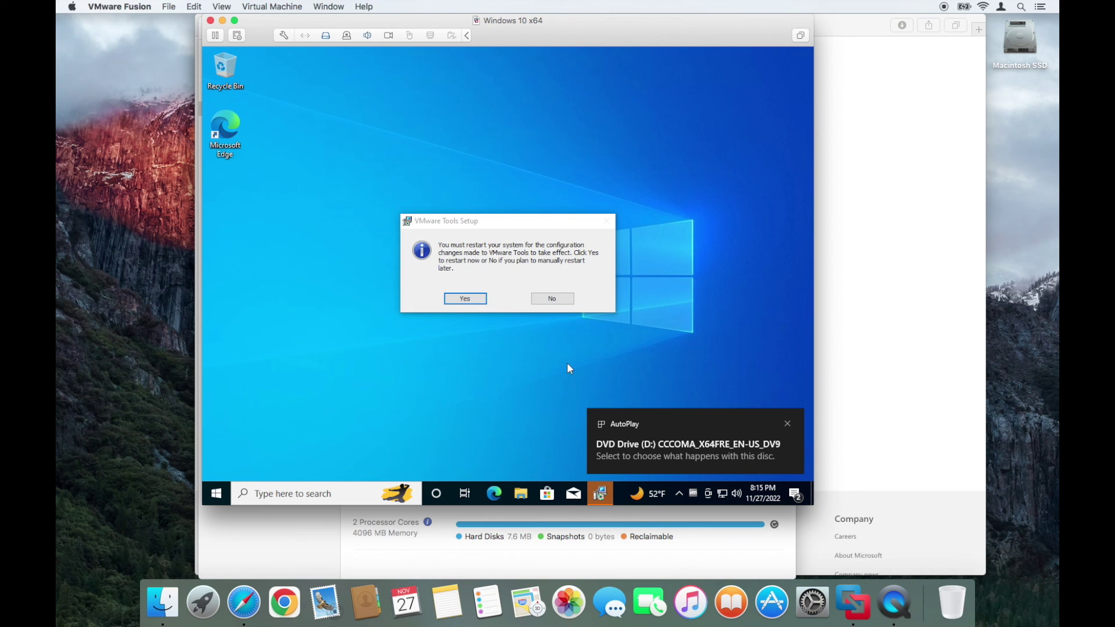
click(464, 298)
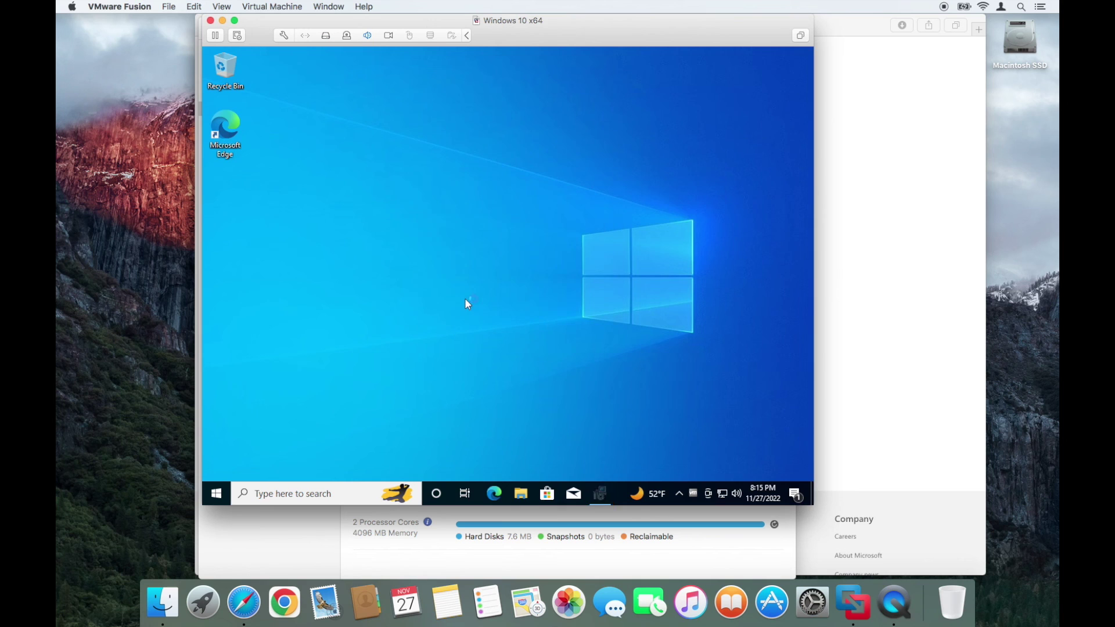